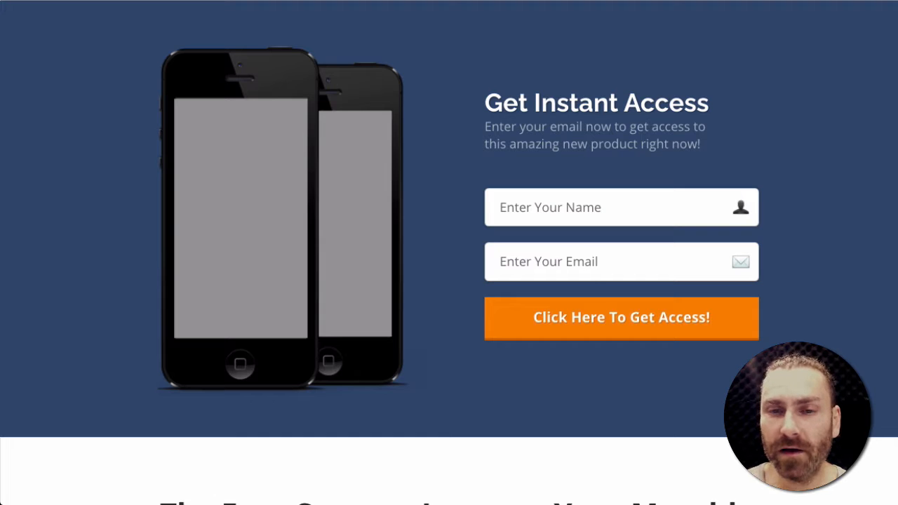
{"action": "left_click", "coordinate": [529, 190]}
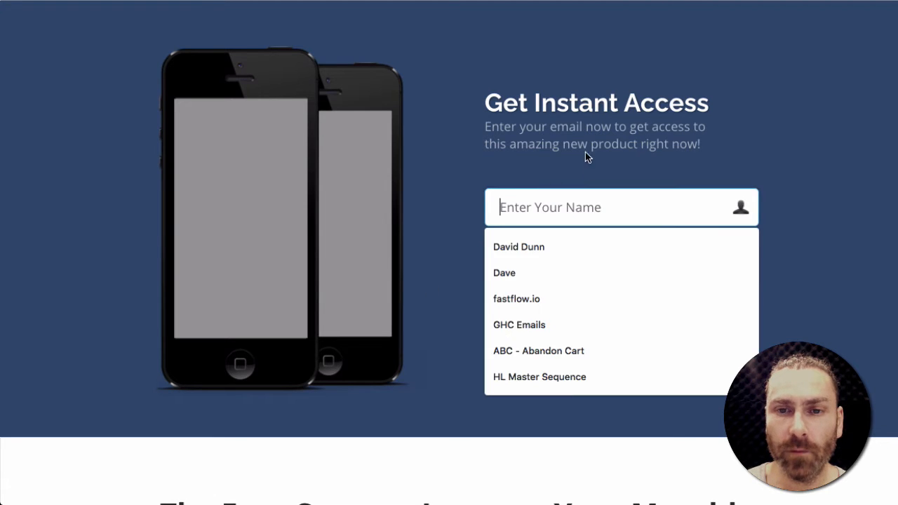
{"action": "left_click", "coordinate": [550, 118]}
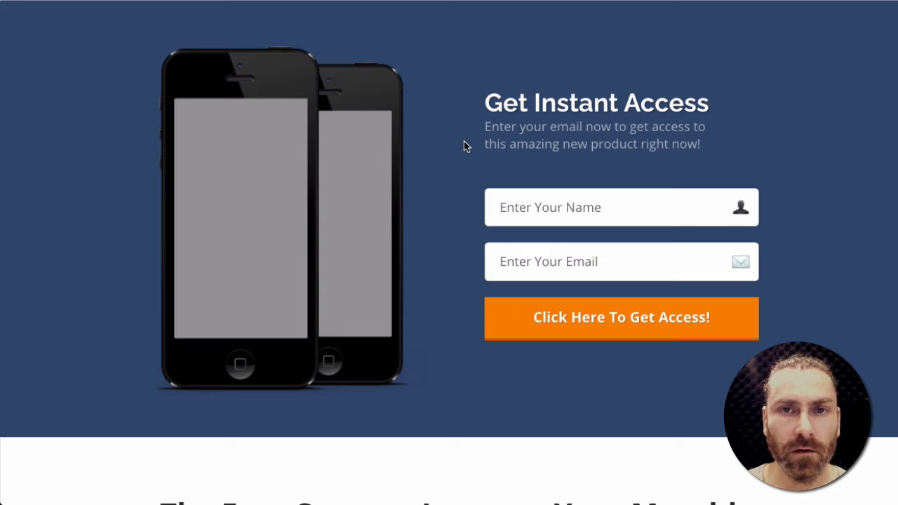
{"action": "scroll", "coordinate": [421, 104], "scroll_direction": "down", "scroll_amount": 1}
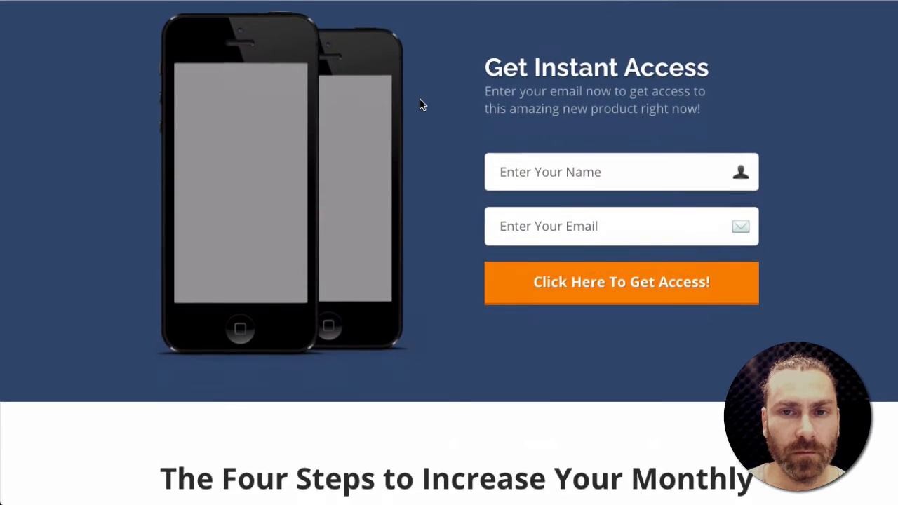
{"action": "scroll", "coordinate": [421, 104], "scroll_direction": "up", "scroll_amount": 1}
{"action": "left_click", "coordinate": [538, 216]}
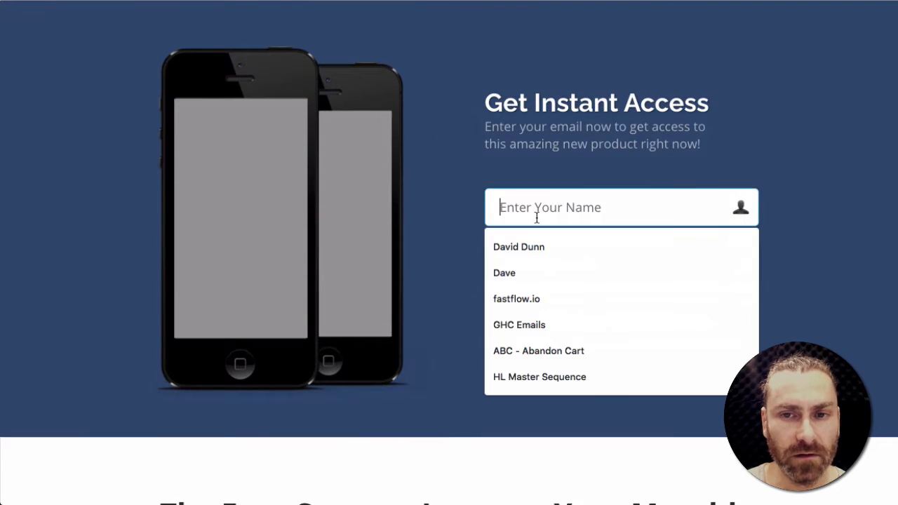
{"action": "left_click", "coordinate": [370, 269]}
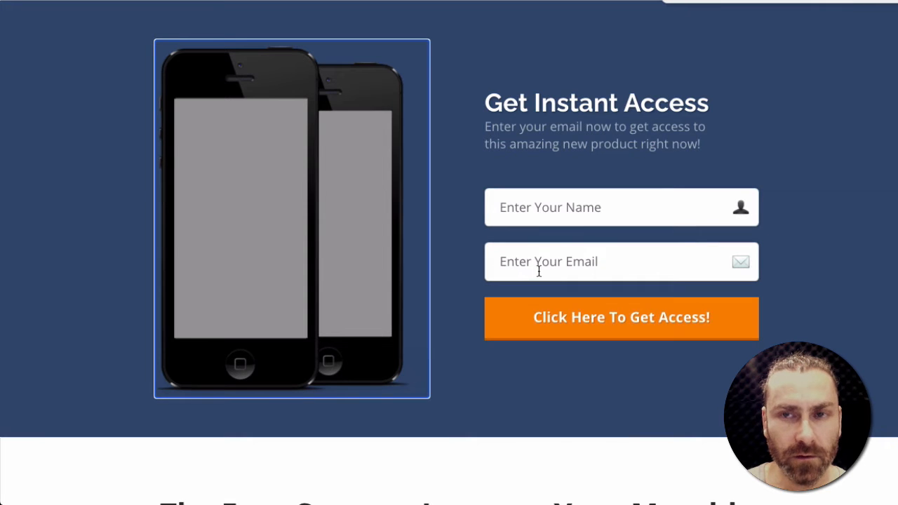
{"action": "left_click", "coordinate": [538, 271]}
{"action": "left_click", "coordinate": [768, 149]}
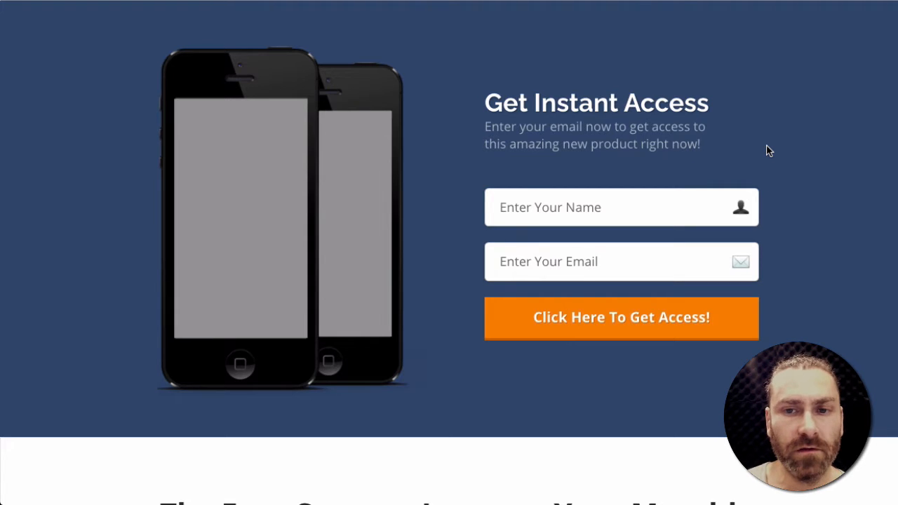
{"action": "left_click", "coordinate": [517, 204]}
{"action": "left_click", "coordinate": [571, 176]}
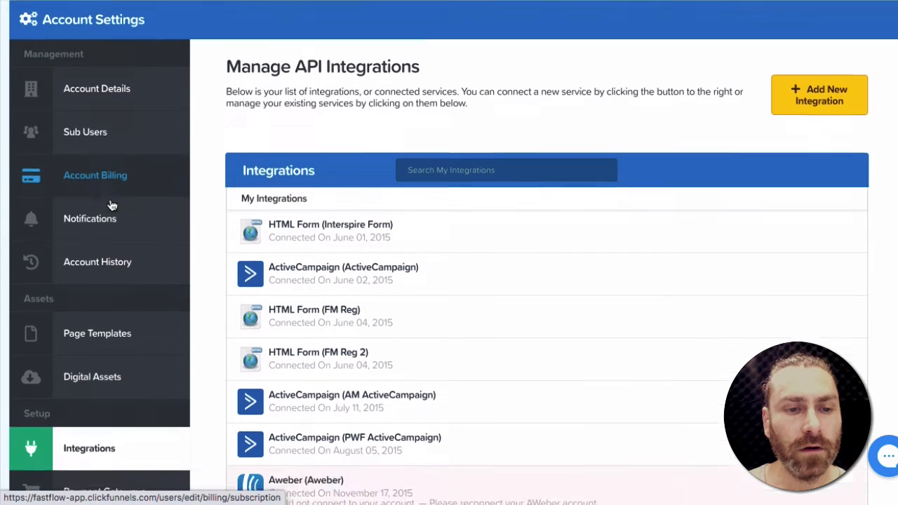
- Open the page for adding a new API integration from the integrations list
{"action": "scroll", "coordinate": [112, 205], "scroll_direction": "down", "scroll_amount": 2}
{"action": "scroll", "coordinate": [377, 90], "scroll_direction": "up", "scroll_amount": 2}
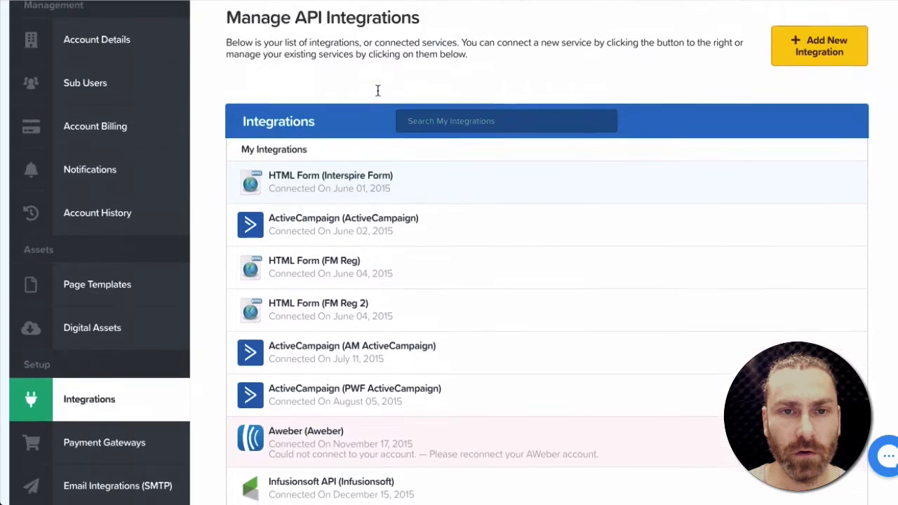
{"action": "scroll", "coordinate": [378, 90], "scroll_direction": "down", "scroll_amount": 2}
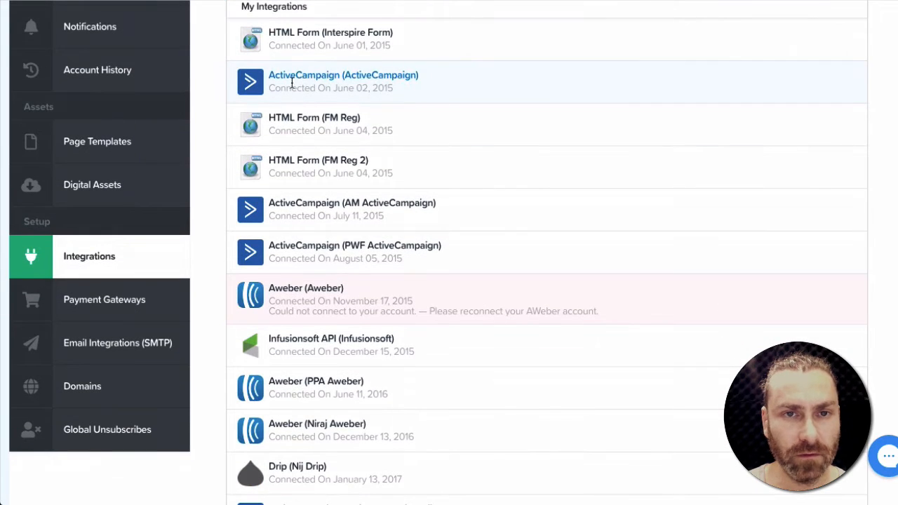
{"action": "scroll", "coordinate": [292, 83], "scroll_direction": "up", "scroll_amount": 3}
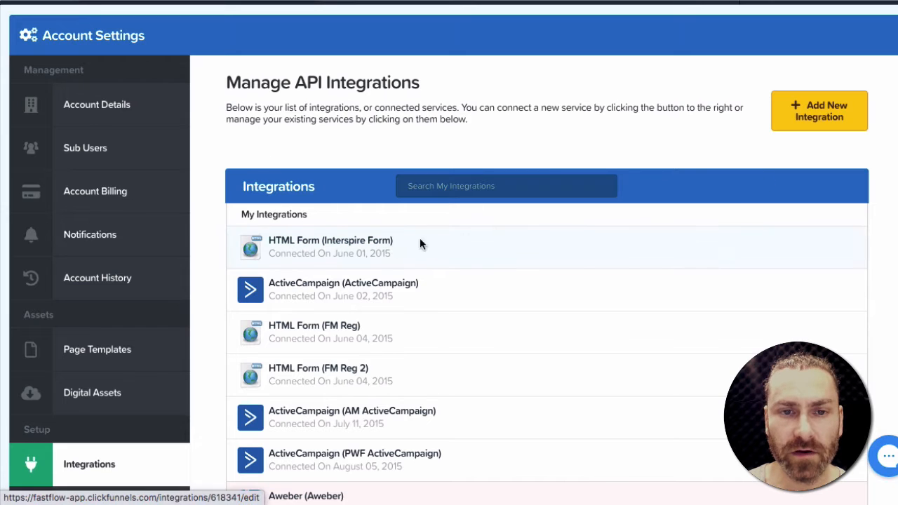
{"action": "left_click", "coordinate": [812, 108]}
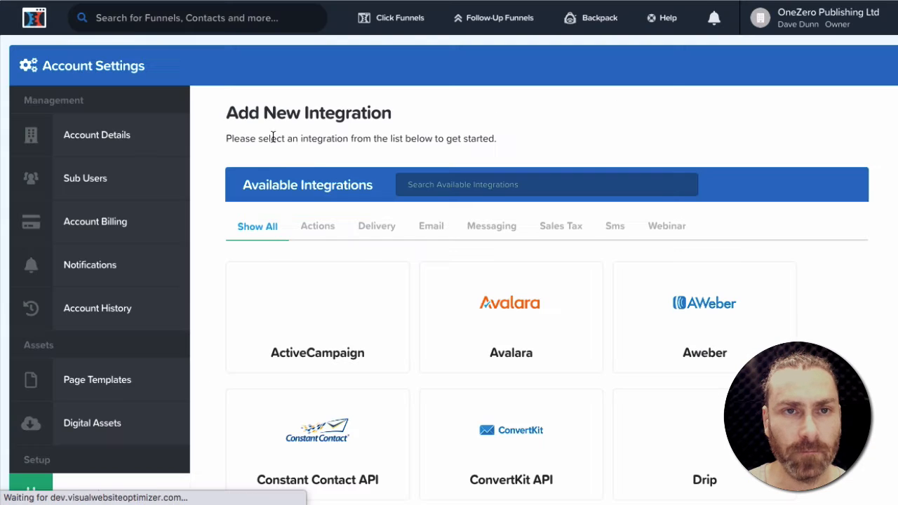
- Search the available integrations for html and choose HTML Form
{"action": "scroll", "coordinate": [339, 269], "scroll_direction": "down", "scroll_amount": 3}
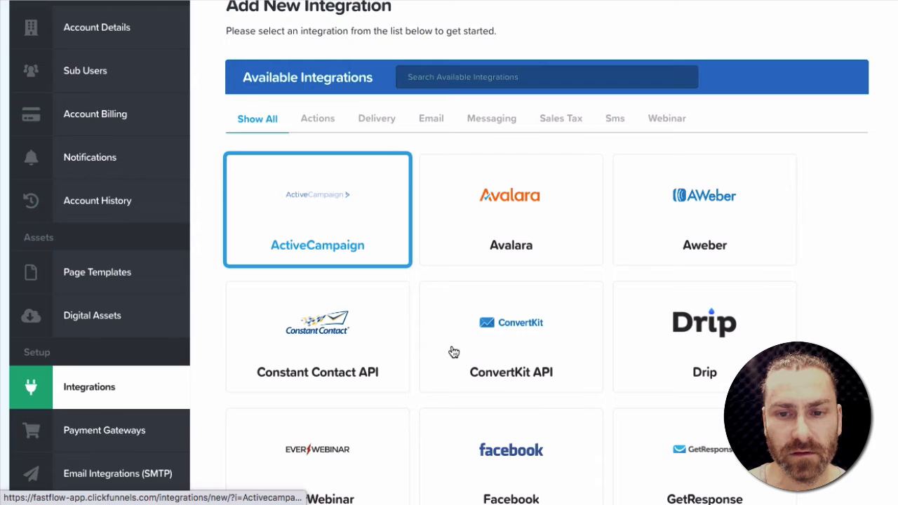
{"action": "scroll", "coordinate": [453, 353], "scroll_direction": "down", "scroll_amount": 10}
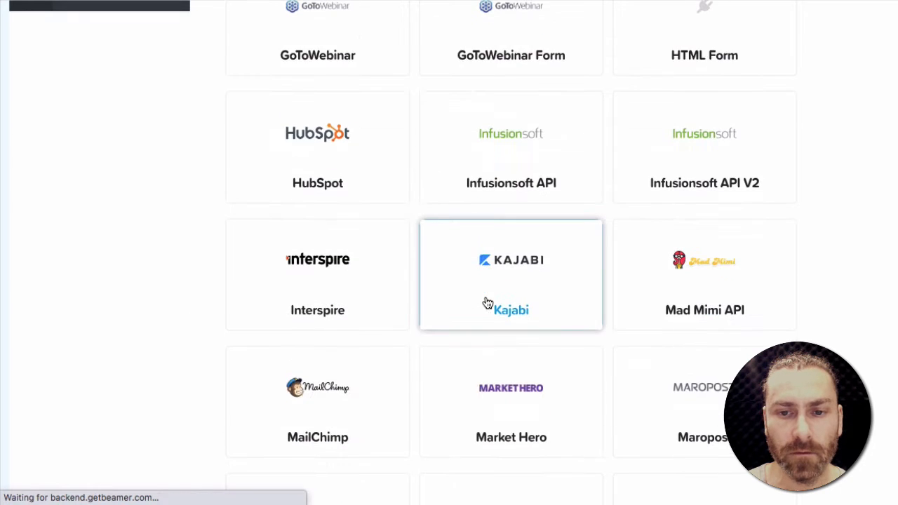
{"action": "scroll", "coordinate": [487, 302], "scroll_direction": "down", "scroll_amount": 11}
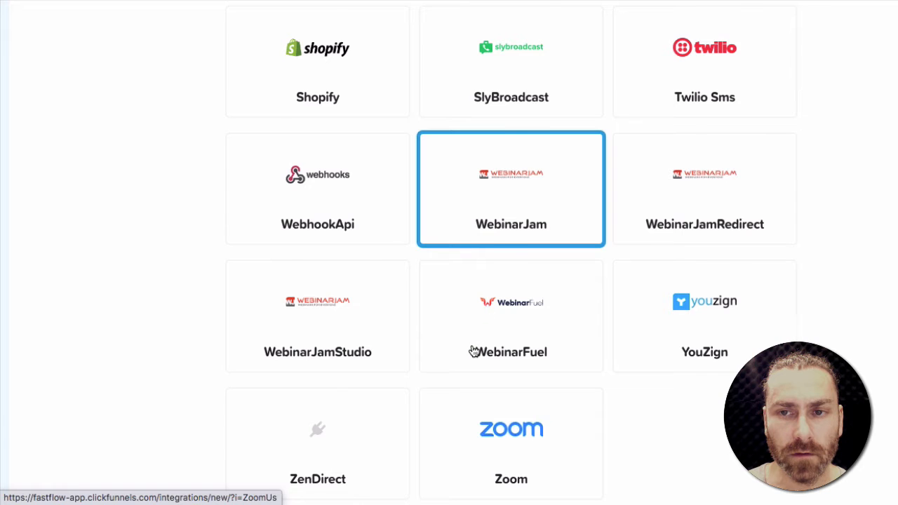
{"action": "scroll", "coordinate": [473, 350], "scroll_direction": "up", "scroll_amount": 5}
{"action": "scroll", "coordinate": [472, 349], "scroll_direction": "up", "scroll_amount": 15}
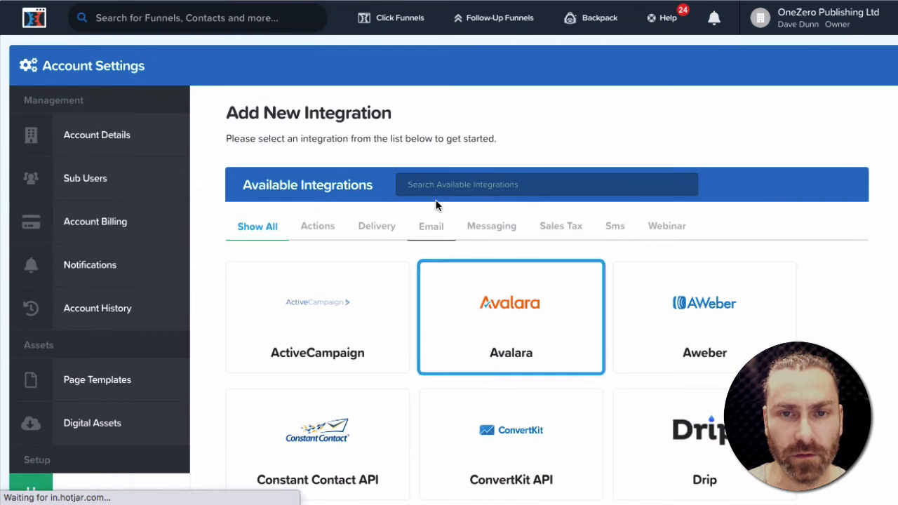
{"action": "left_click", "coordinate": [433, 187]}
{"action": "type", "text": "html"}
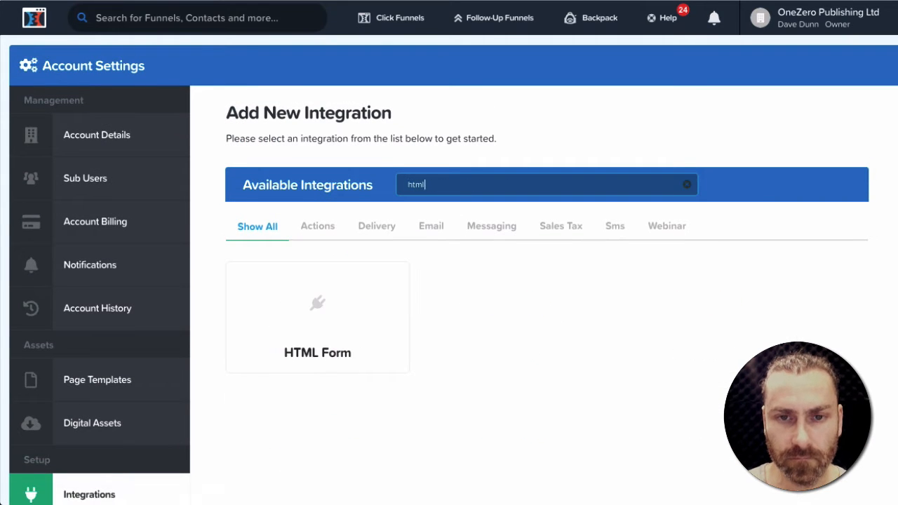
{"action": "left_click", "coordinate": [320, 316]}
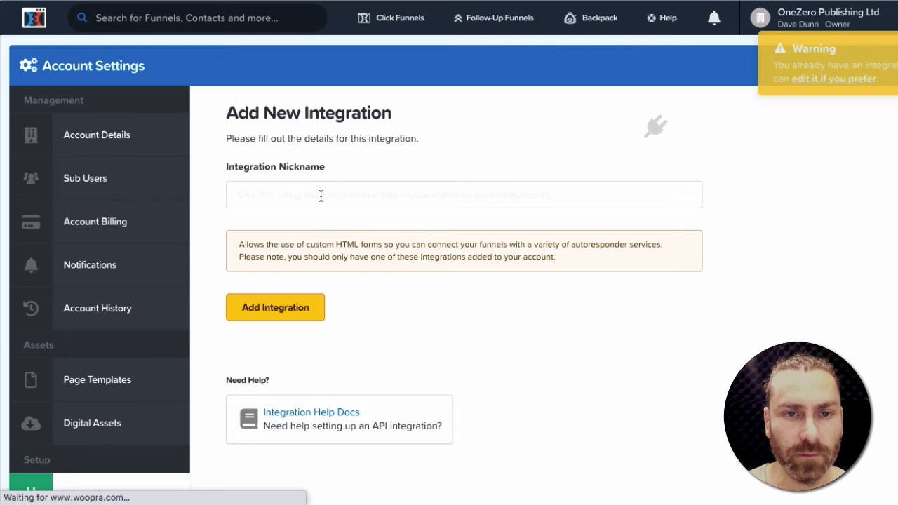
- Name the HTML Form integration Fast Member Signup and add it
{"action": "left_click", "coordinate": [321, 197]}
{"action": "type", "text": "F"}
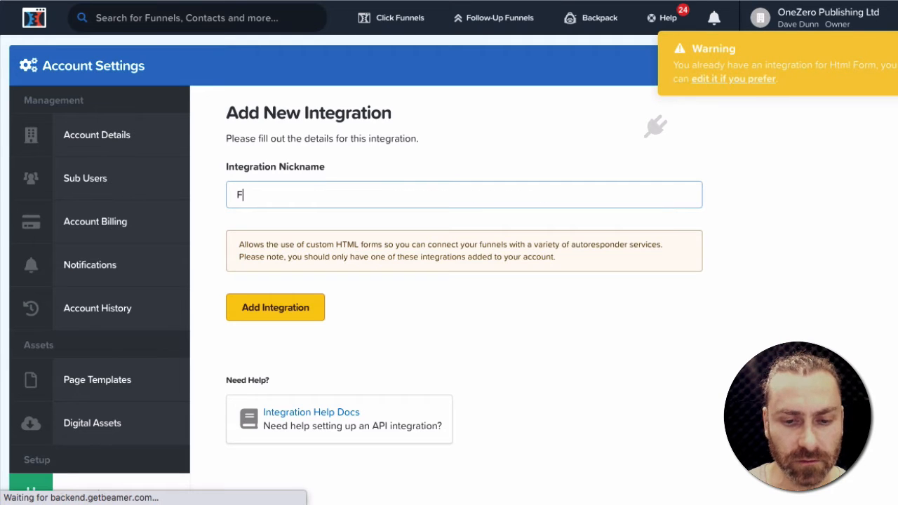
{"action": "type", "text": "ast Member "}
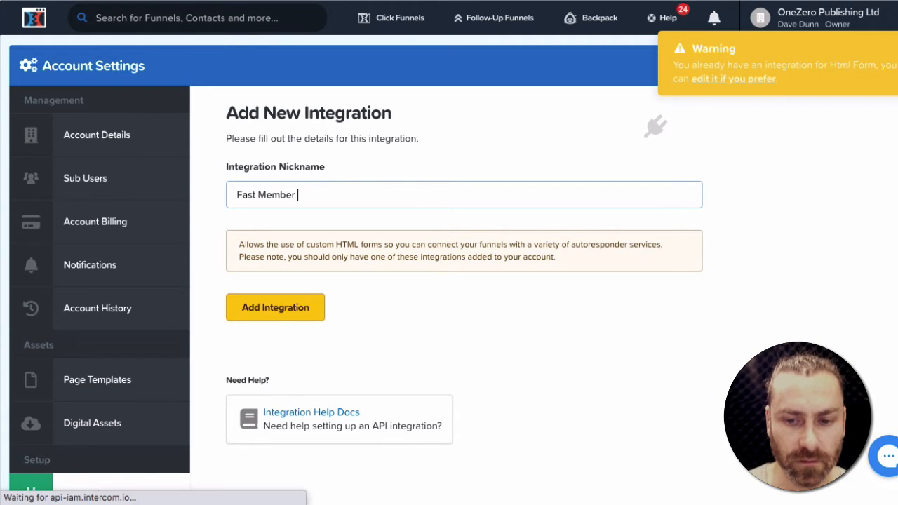
{"action": "type", "text": "Signup"}
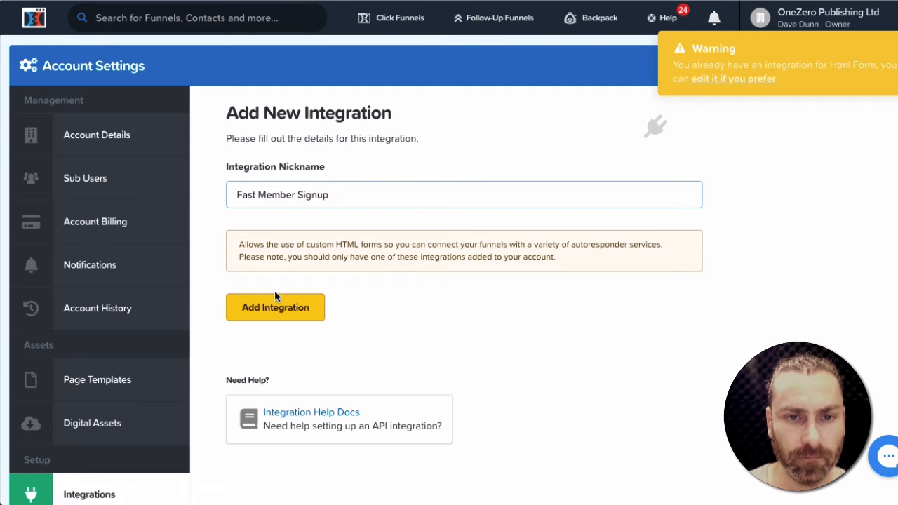
{"action": "left_click", "coordinate": [274, 307]}
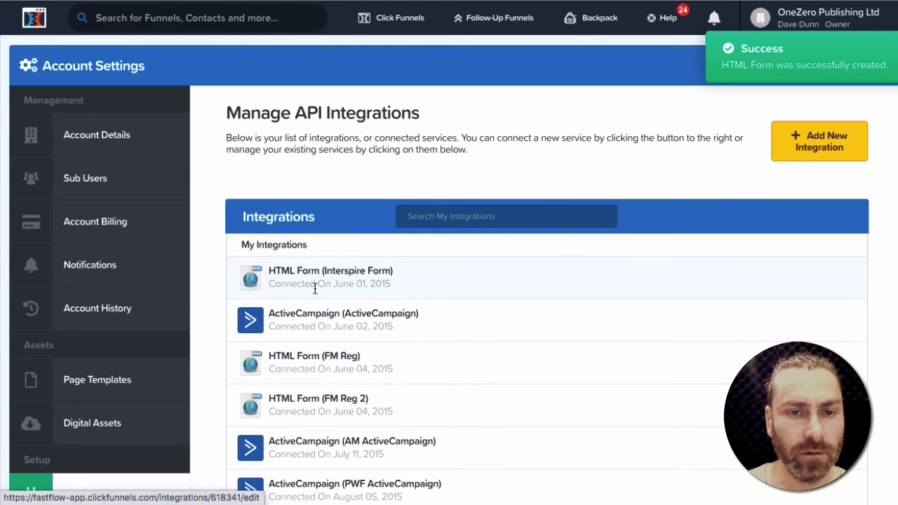
- Open the opt-in page's email integration settings in the funnel page editor
{"action": "scroll", "coordinate": [320, 379], "scroll_direction": "down", "scroll_amount": 3}
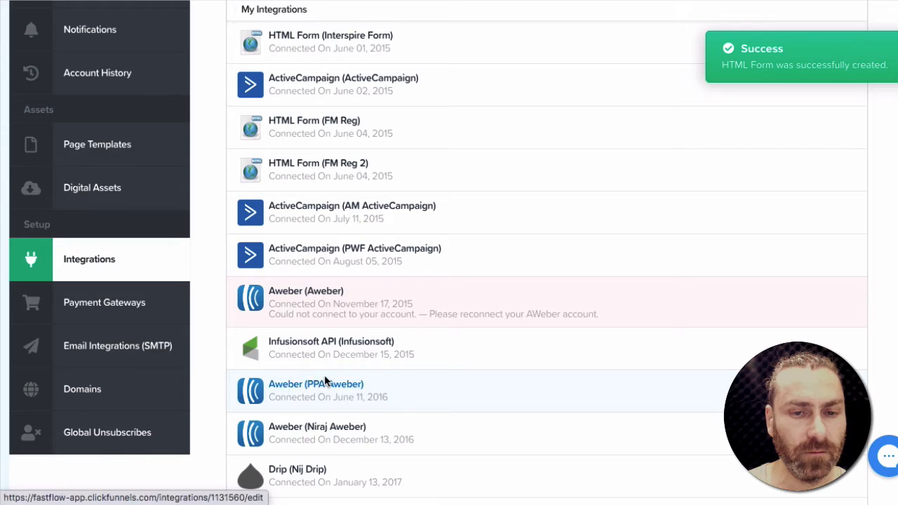
{"action": "scroll", "coordinate": [323, 379], "scroll_direction": "down", "scroll_amount": 2}
{"action": "scroll", "coordinate": [326, 379], "scroll_direction": "down", "scroll_amount": 2}
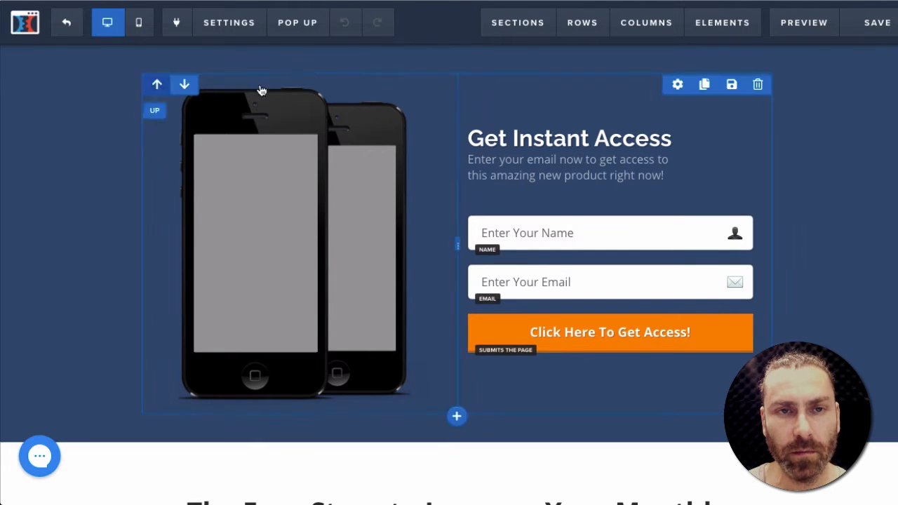
{"action": "mouse_move", "coordinate": [220, 34]}
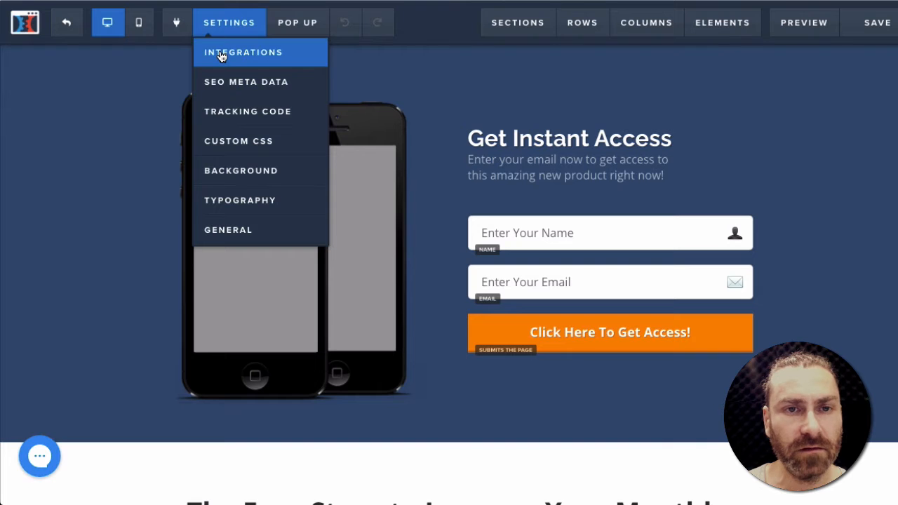
{"action": "left_click", "coordinate": [220, 56]}
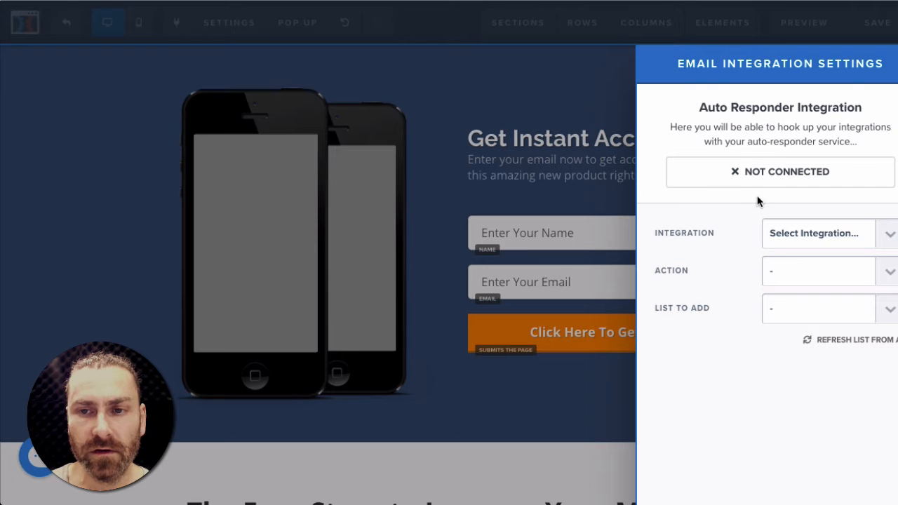
- Set the integration to Fast Member Signup (Html Form) and the action to Integrate Existing Form (Add HTML Below)
{"action": "left_click", "coordinate": [886, 235]}
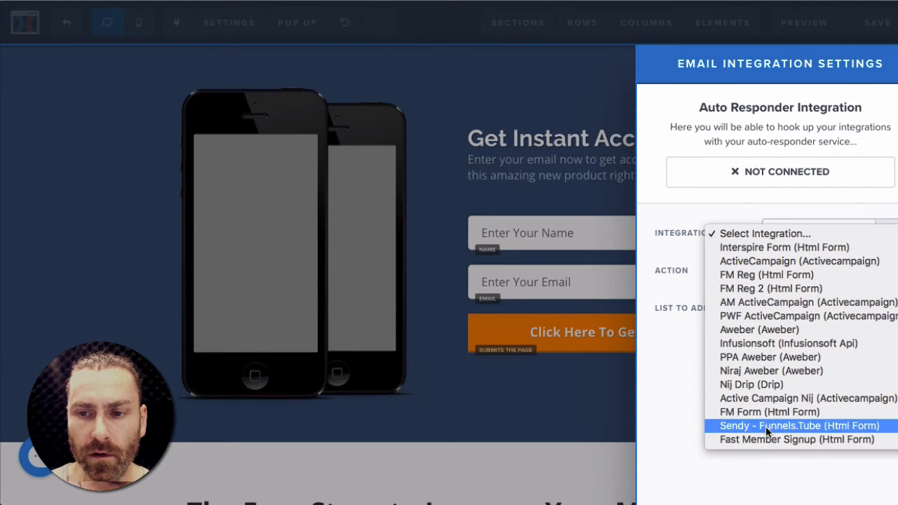
{"action": "left_click", "coordinate": [746, 439]}
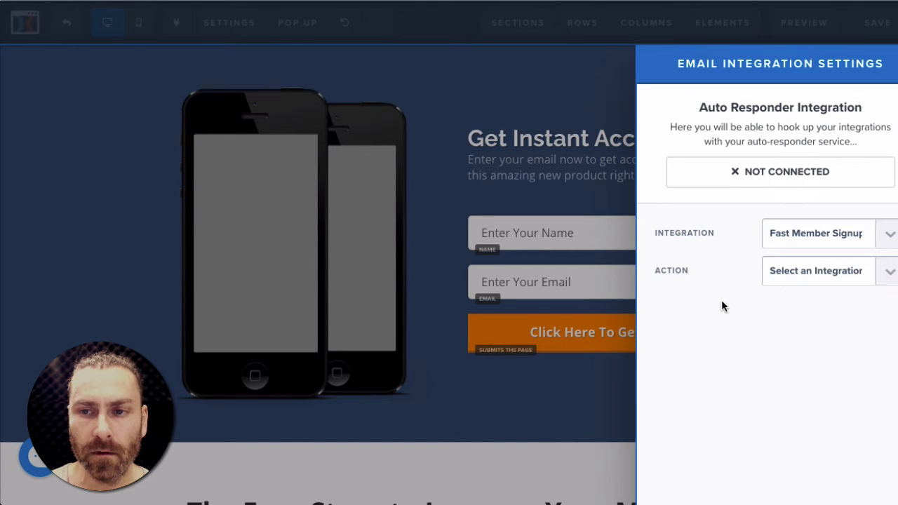
{"action": "left_click", "coordinate": [888, 273]}
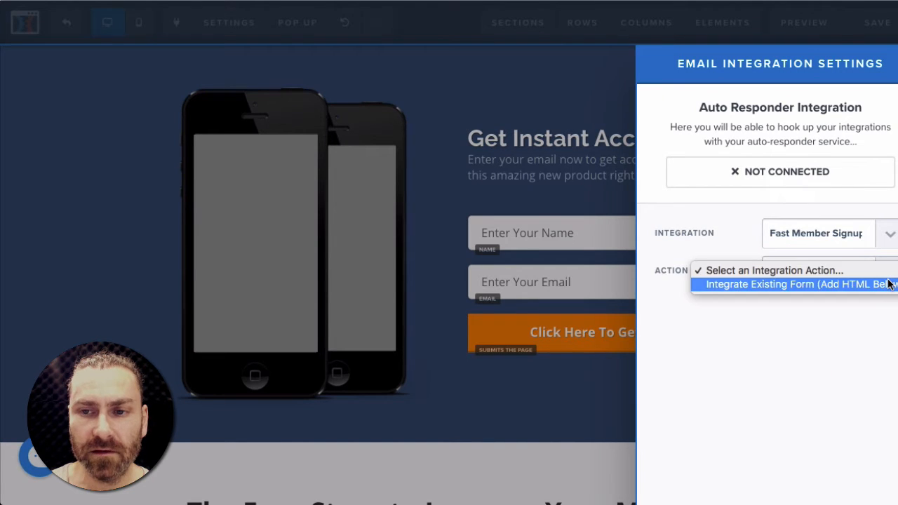
{"action": "left_click", "coordinate": [801, 284]}
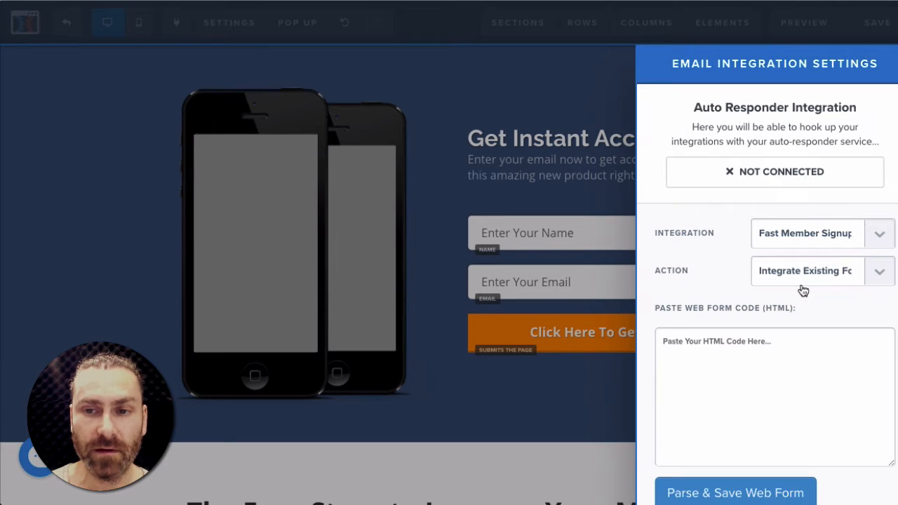
{"action": "scroll", "coordinate": [726, 362], "scroll_direction": "down", "scroll_amount": 1}
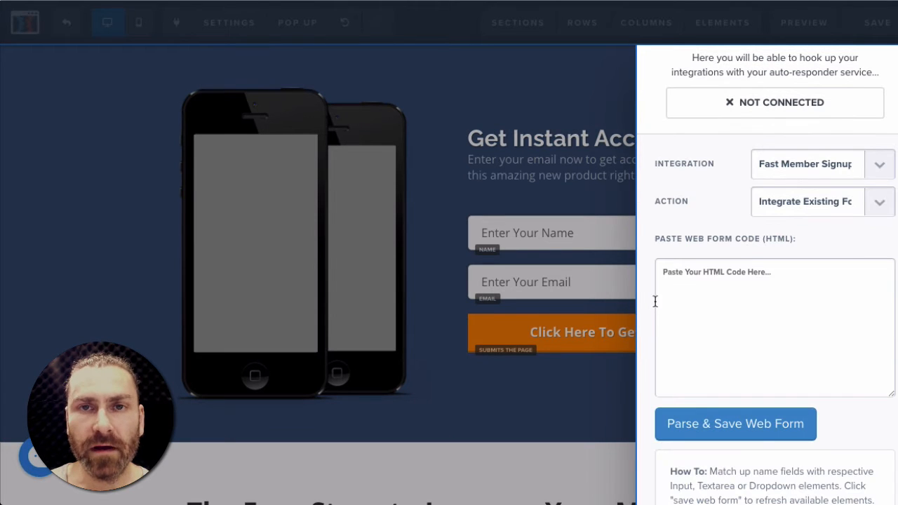
{"action": "left_click", "coordinate": [709, 284]}
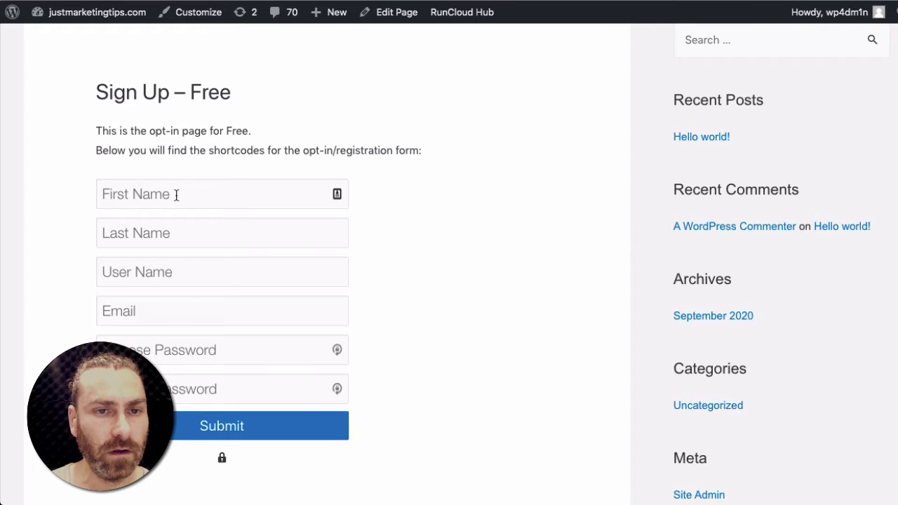
- In WordPress, edit the Sign Up – Free page and delete all its text, including the fastmemregform shortcode
{"action": "left_click", "coordinate": [392, 19]}
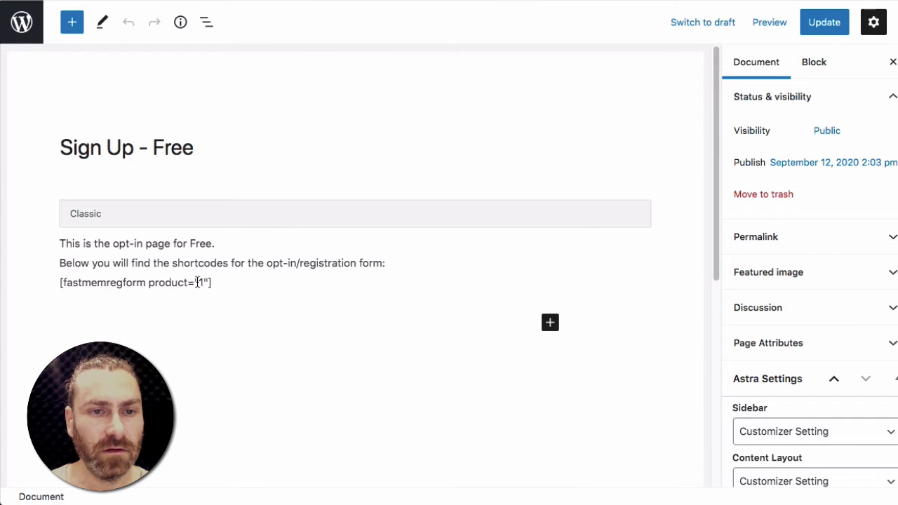
{"action": "left_click", "coordinate": [226, 285]}
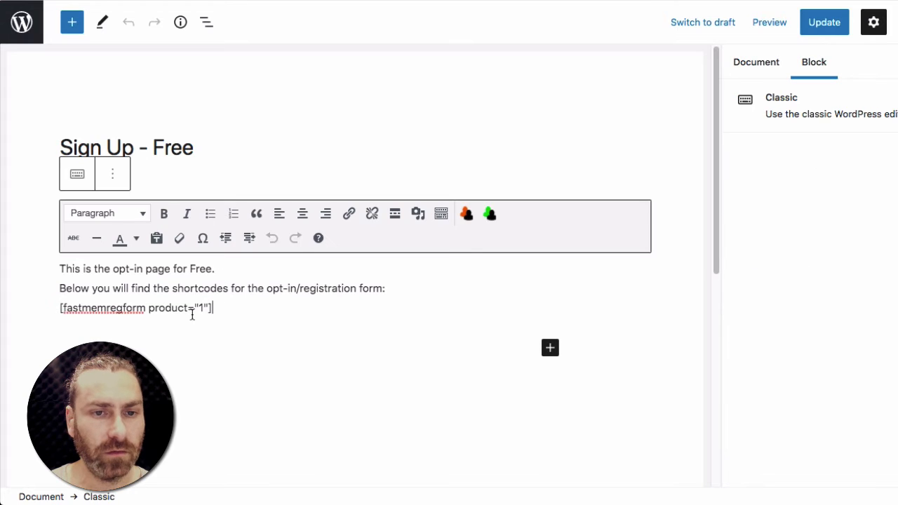
{"action": "left_click_drag", "start_coordinate": [216, 307], "coordinate": [12, 262]}
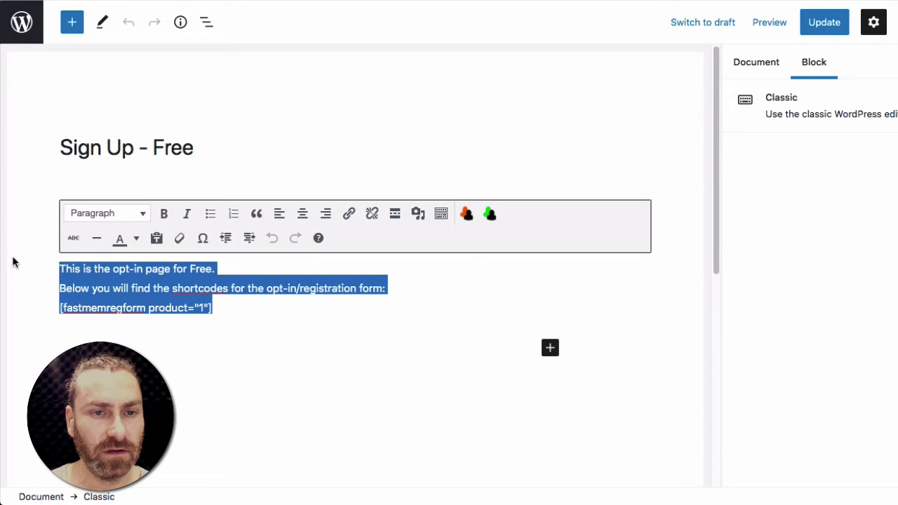
{"action": "key", "text": "BackSpace"}
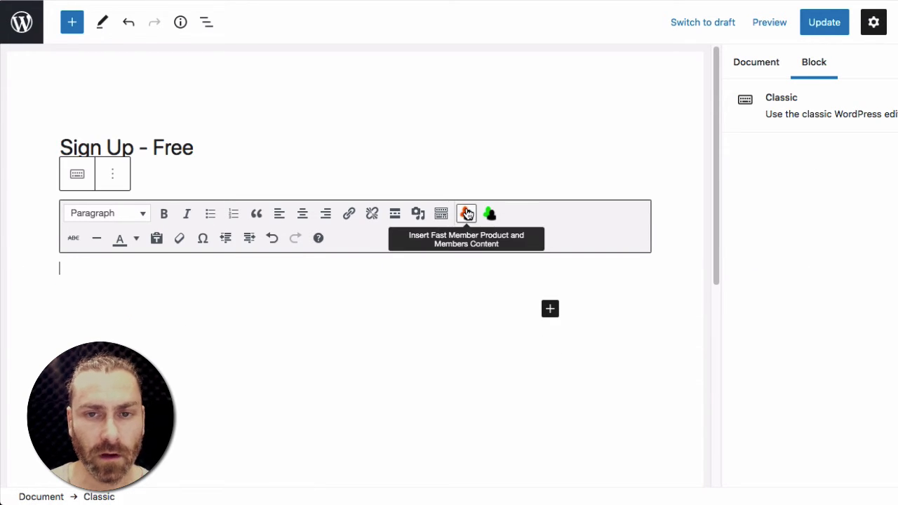
- Open the Fast Member shortcode dialog and choose the Signup Form (Free Products) shortcode
{"action": "left_click", "coordinate": [466, 213]}
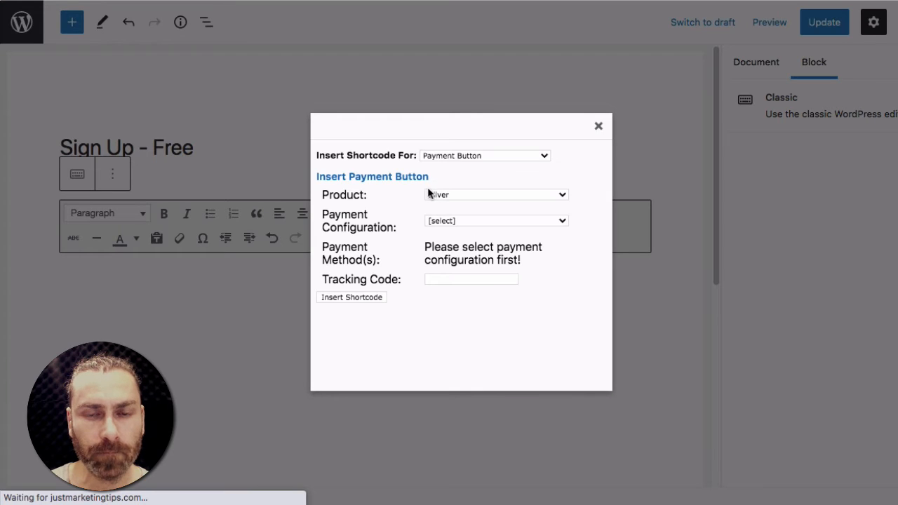
{"action": "left_click", "coordinate": [460, 155]}
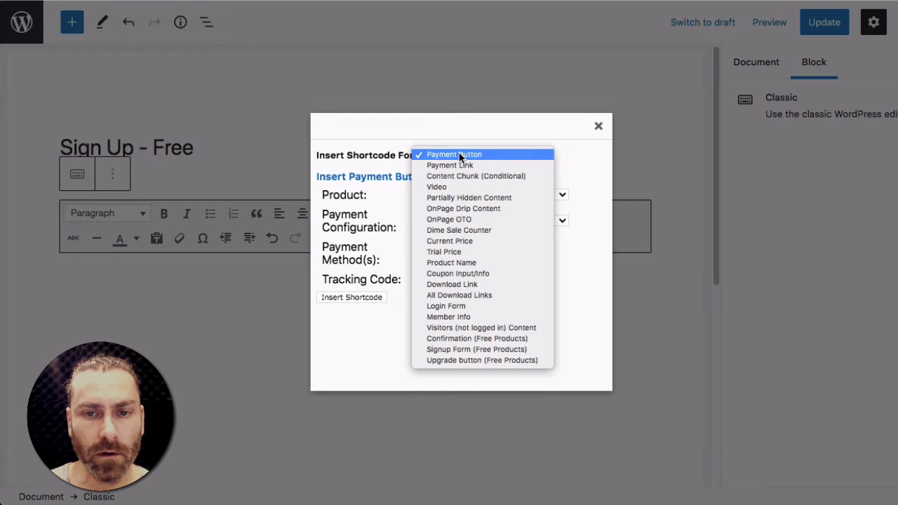
{"action": "left_click", "coordinate": [470, 348]}
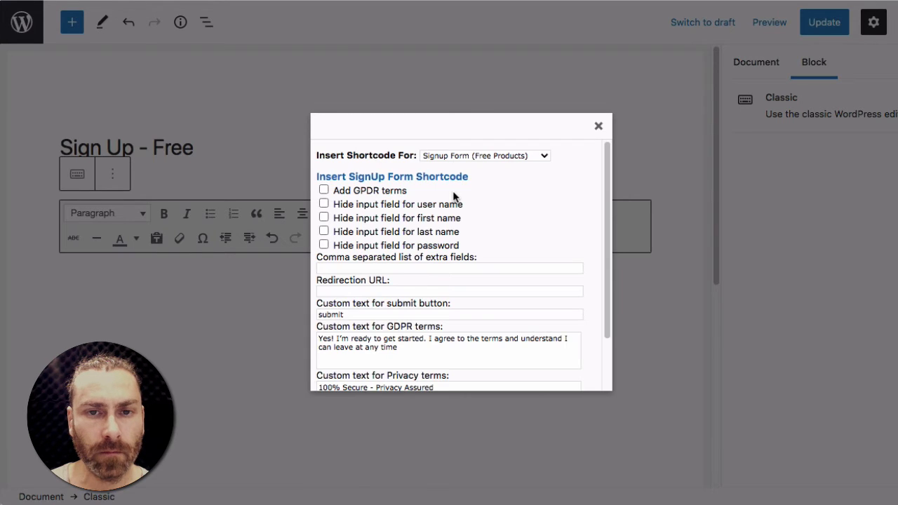
{"action": "scroll", "coordinate": [373, 249], "scroll_direction": "down", "scroll_amount": 2}
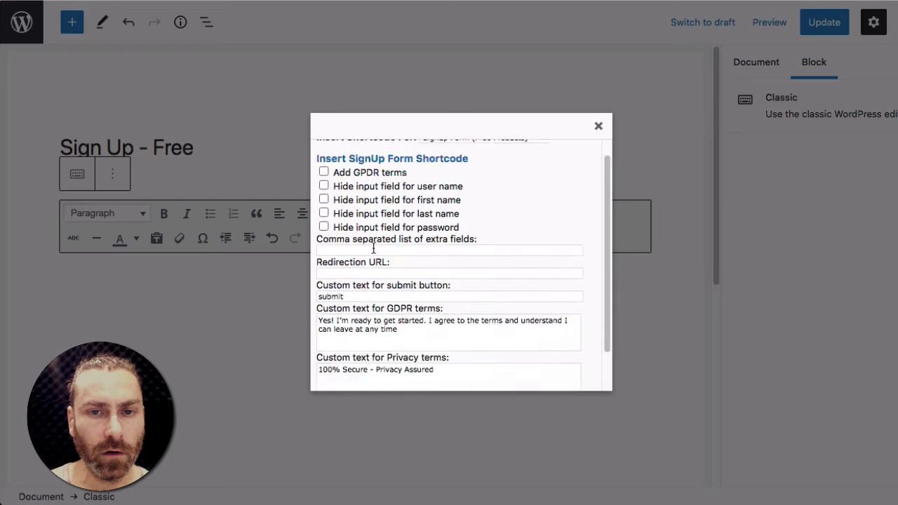
{"action": "scroll", "coordinate": [374, 249], "scroll_direction": "up", "scroll_amount": 2}
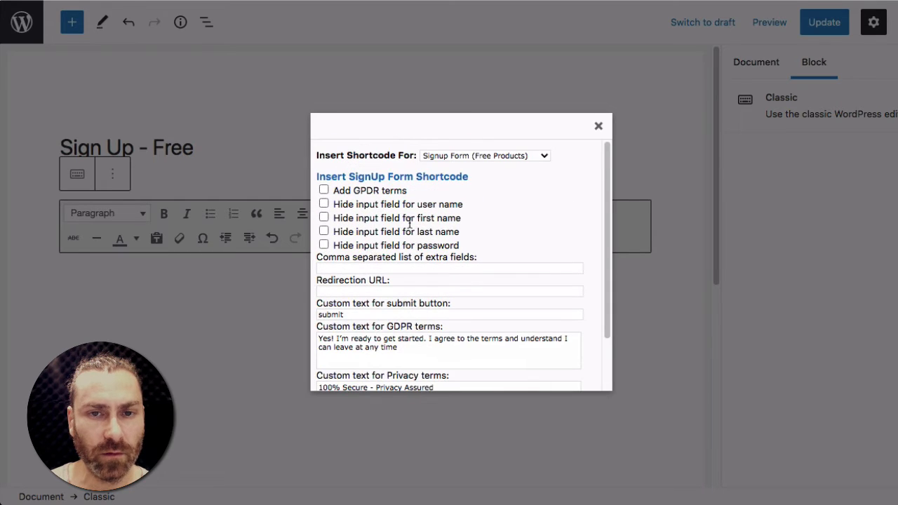
- Hide the user name, last name and password fields, keep product Free, and insert the signup form shortcode
{"action": "left_click", "coordinate": [323, 203]}
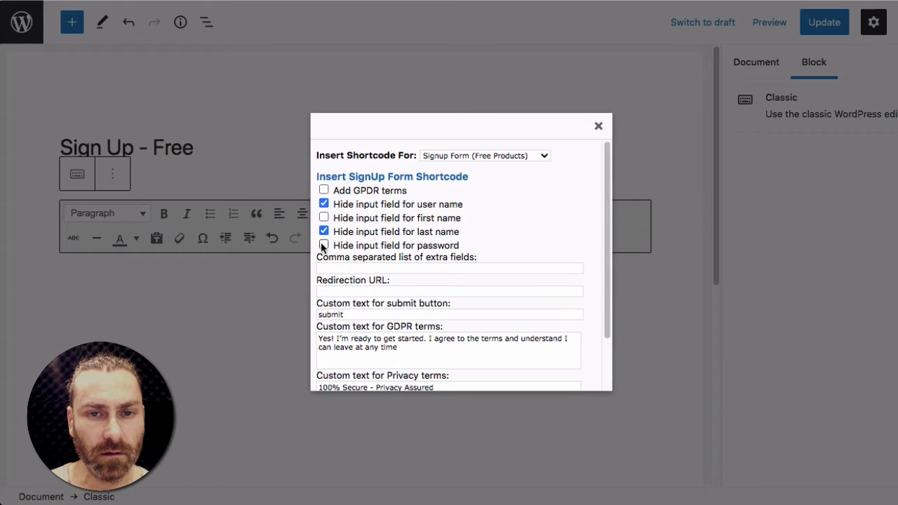
{"action": "left_click", "coordinate": [324, 244]}
{"action": "scroll", "coordinate": [363, 277], "scroll_direction": "down", "scroll_amount": 2}
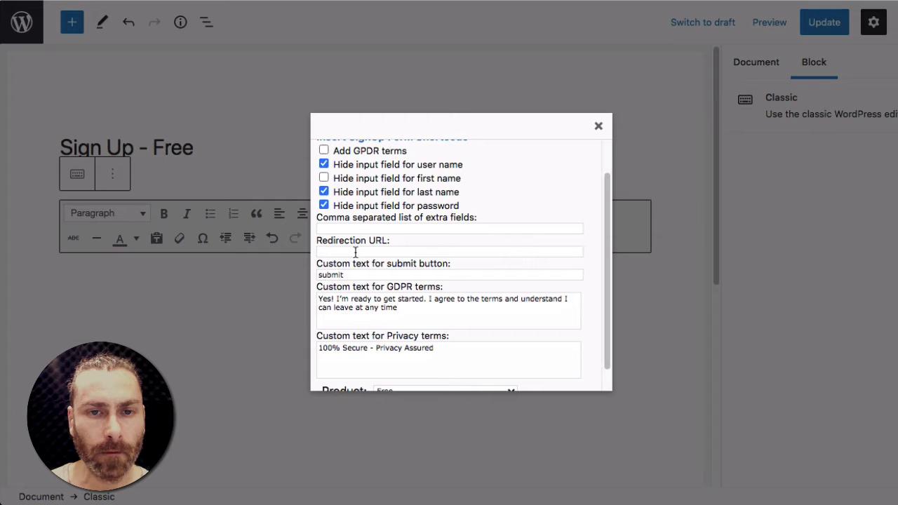
{"action": "left_click", "coordinate": [355, 252]}
{"action": "left_click", "coordinate": [419, 276]}
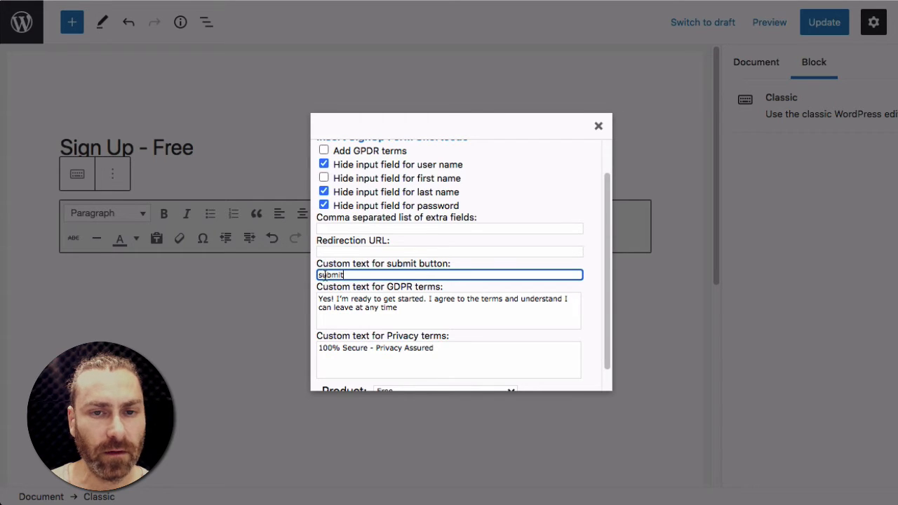
{"action": "scroll", "coordinate": [414, 318], "scroll_direction": "down", "scroll_amount": 1}
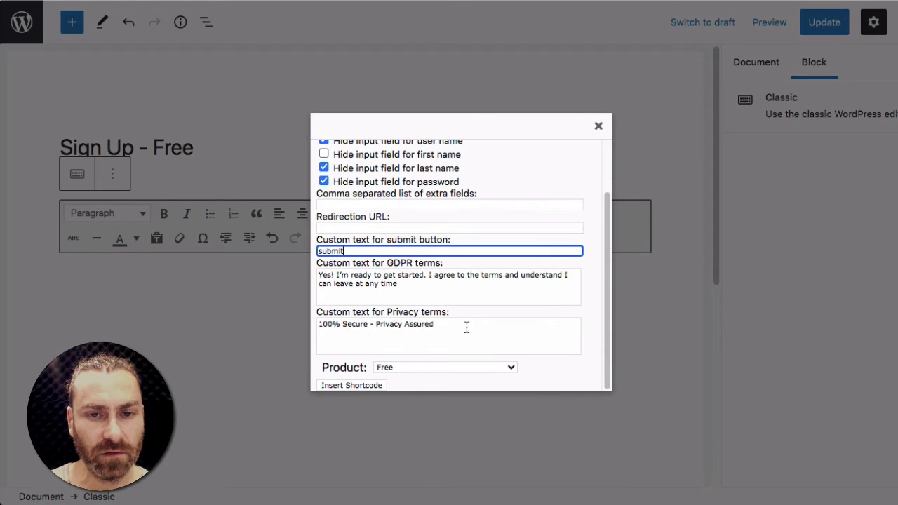
{"action": "left_click", "coordinate": [447, 367]}
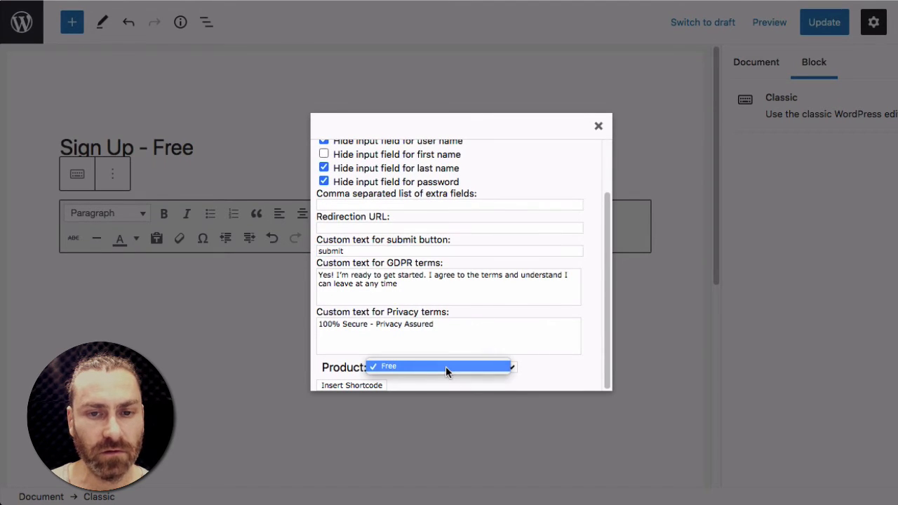
{"action": "left_click", "coordinate": [446, 368]}
{"action": "left_click", "coordinate": [365, 386]}
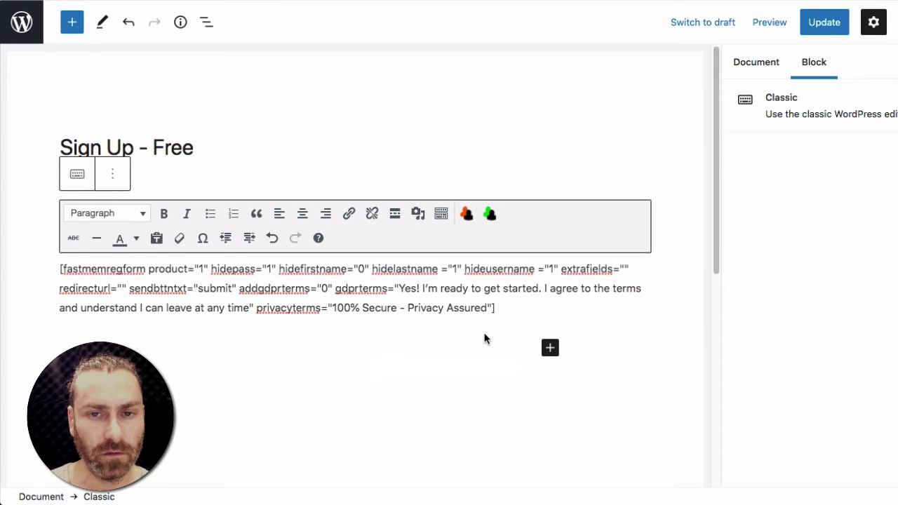
- Update the Sign Up – Free page and open the live page
{"action": "left_click", "coordinate": [824, 25]}
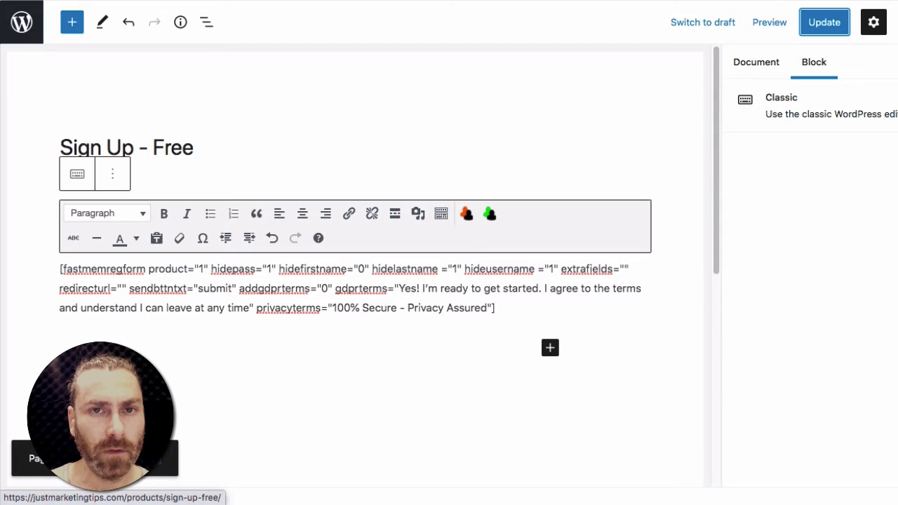
{"action": "left_click", "coordinate": [151, 458]}
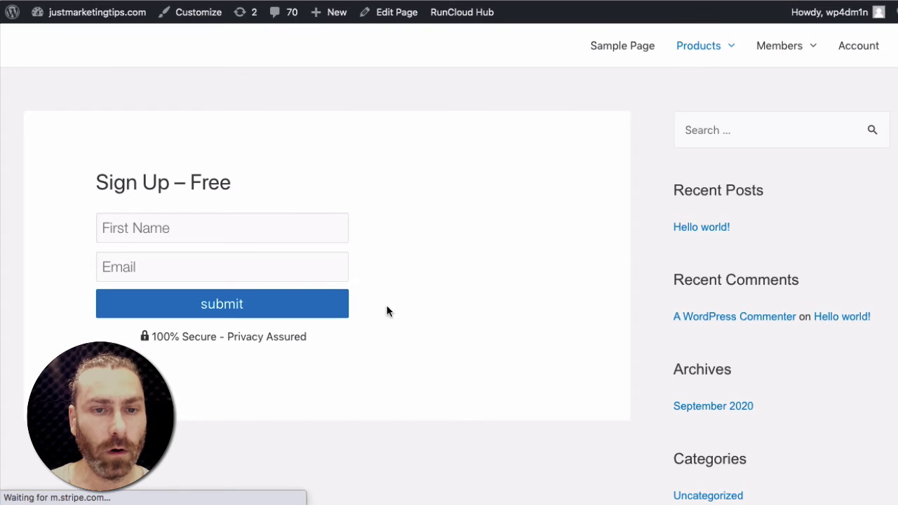
- Inspect the signup form on the live page and expand its form element in the developer tools
{"action": "right_click", "coordinate": [352, 241]}
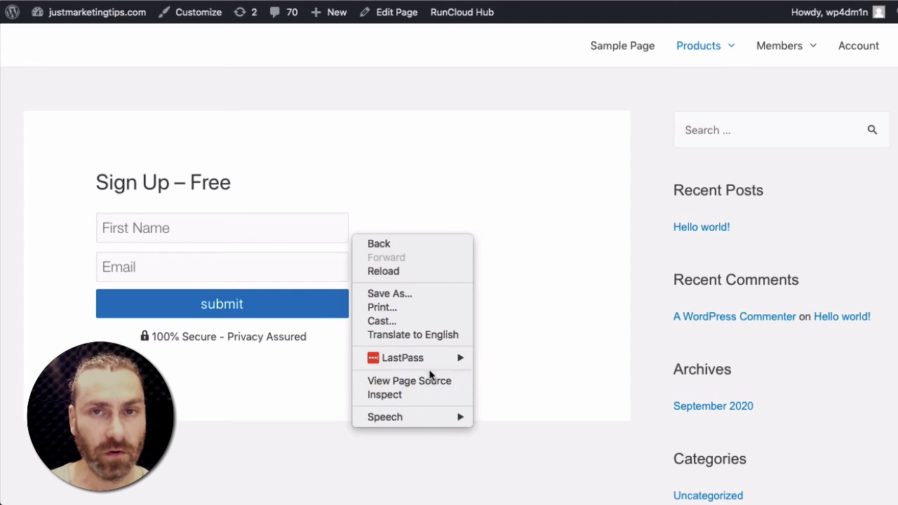
{"action": "left_click", "coordinate": [393, 395]}
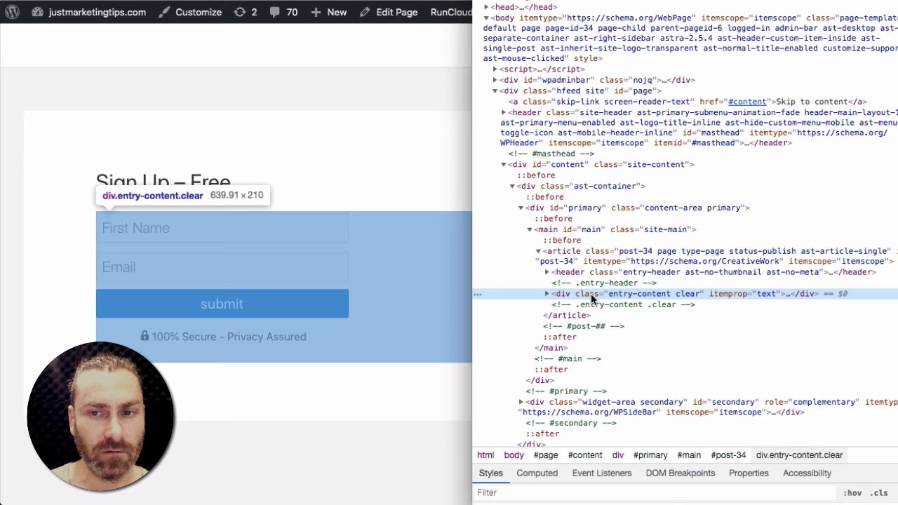
{"action": "left_click", "coordinate": [546, 294]}
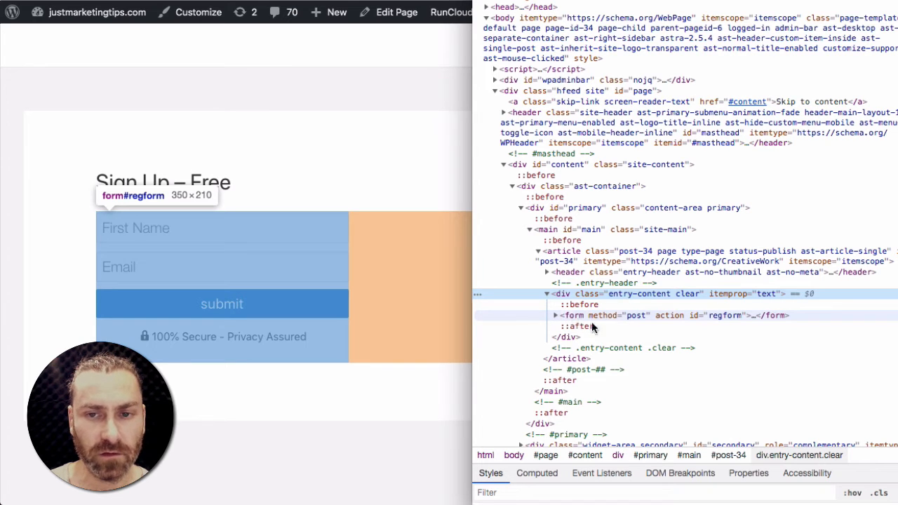
{"action": "left_click", "coordinate": [556, 317]}
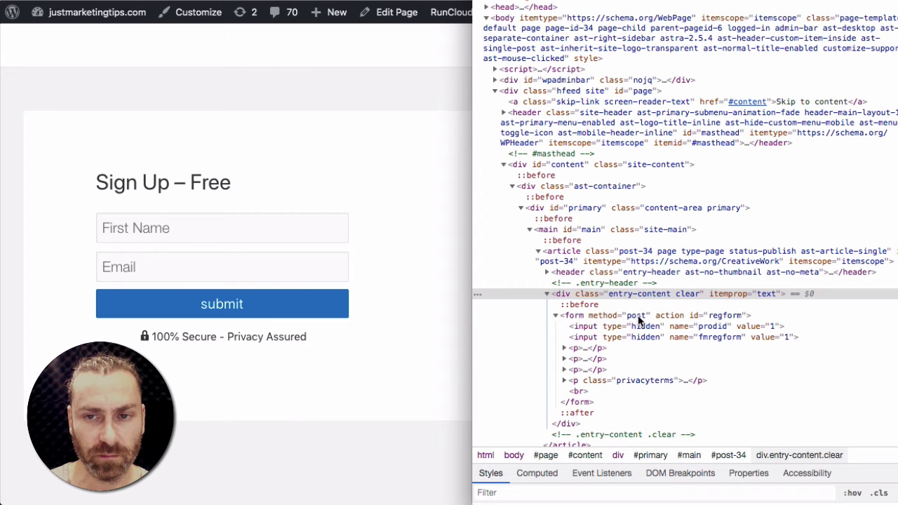
- Edit the regform form element as HTML and copy its full code
{"action": "scroll", "coordinate": [638, 315], "scroll_direction": "down", "scroll_amount": 3}
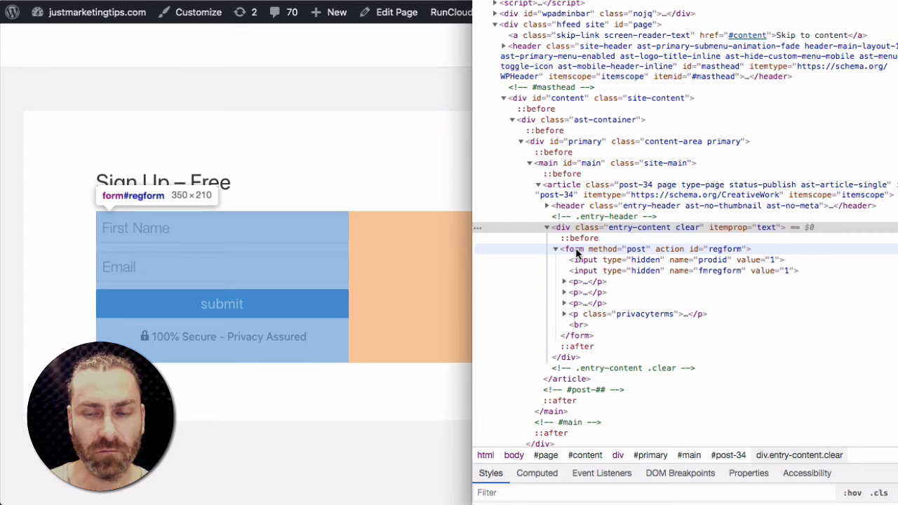
{"action": "left_click", "coordinate": [577, 251]}
{"action": "right_click", "coordinate": [577, 251]}
{"action": "left_click", "coordinate": [612, 269]}
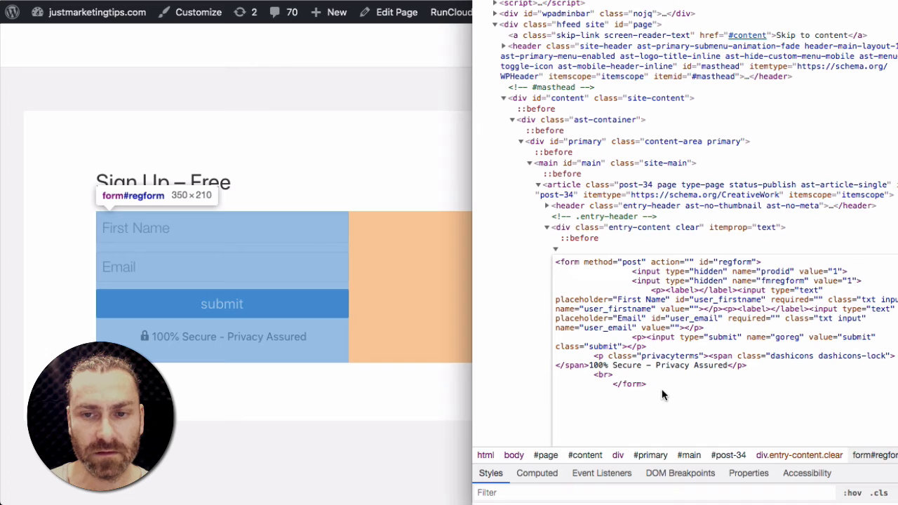
{"action": "left_click_drag", "start_coordinate": [553, 263], "coordinate": [576, 263]}
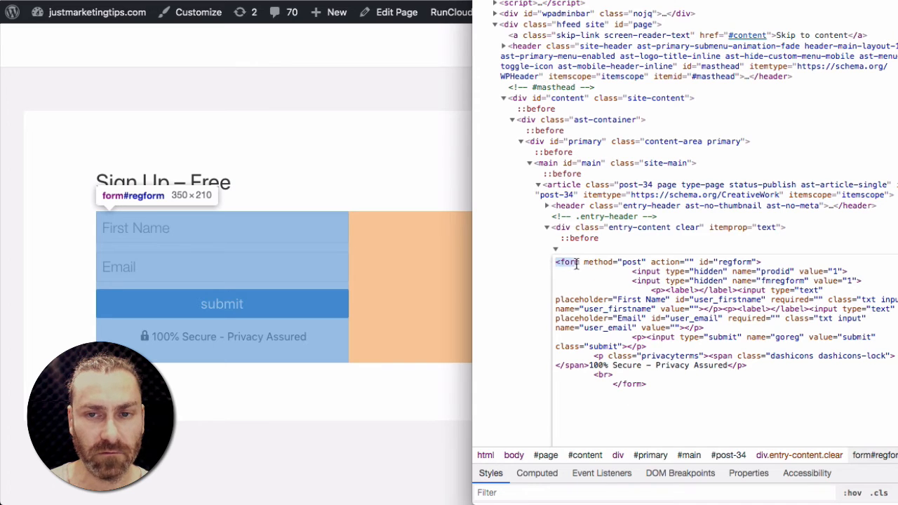
{"action": "left_click_drag", "start_coordinate": [646, 383], "coordinate": [621, 388]}
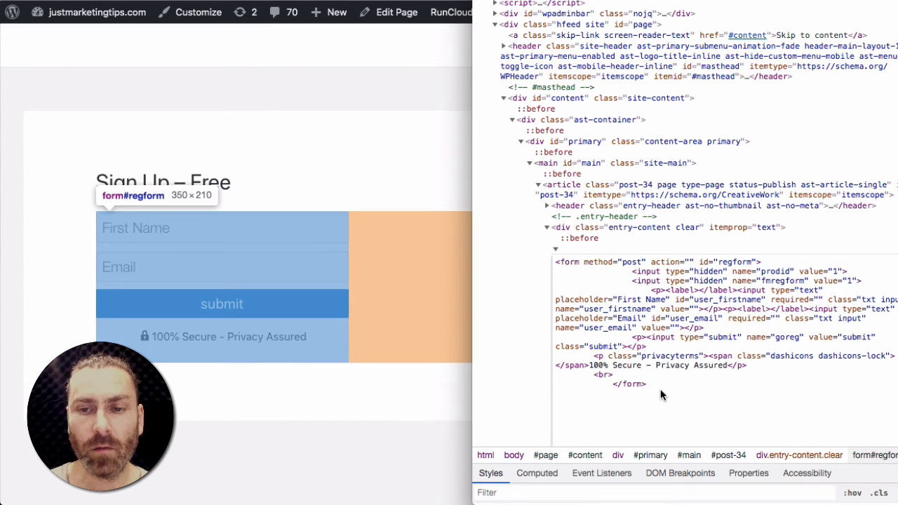
- Paste the copied form HTML into the web form code box of the funnel's email integration
{"action": "left_click", "coordinate": [529, 247]}
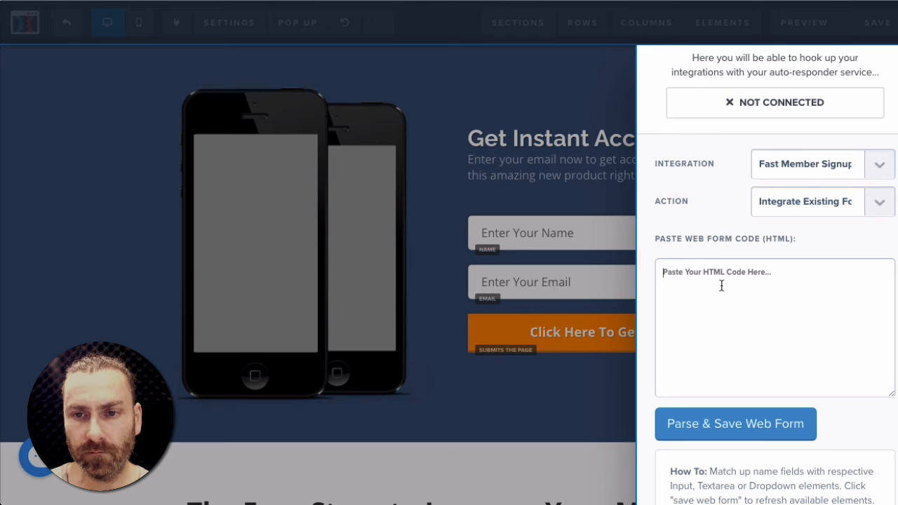
{"action": "left_click", "coordinate": [721, 285]}
{"action": "key", "text": "ctrl+v"}
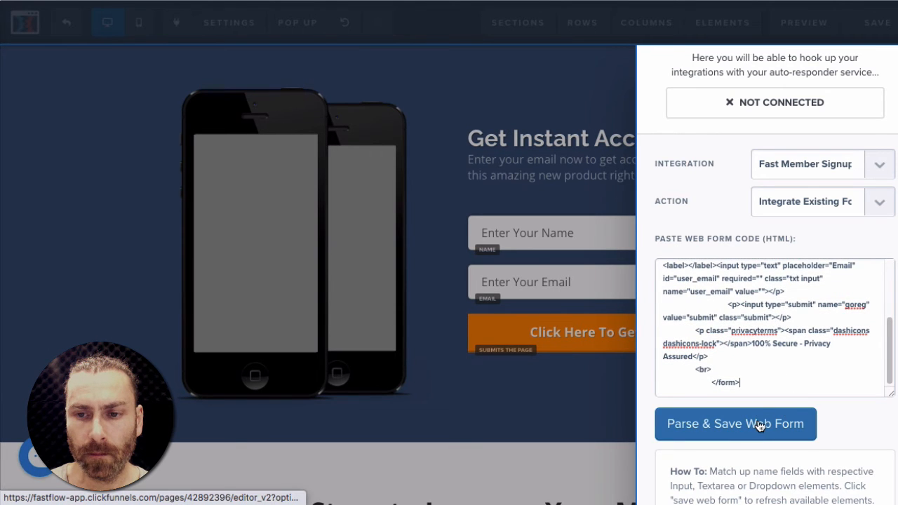
- Parse and save the web form, mapping user_firstname to name and user_email to email
{"action": "scroll", "coordinate": [754, 425], "scroll_direction": "down", "scroll_amount": 3}
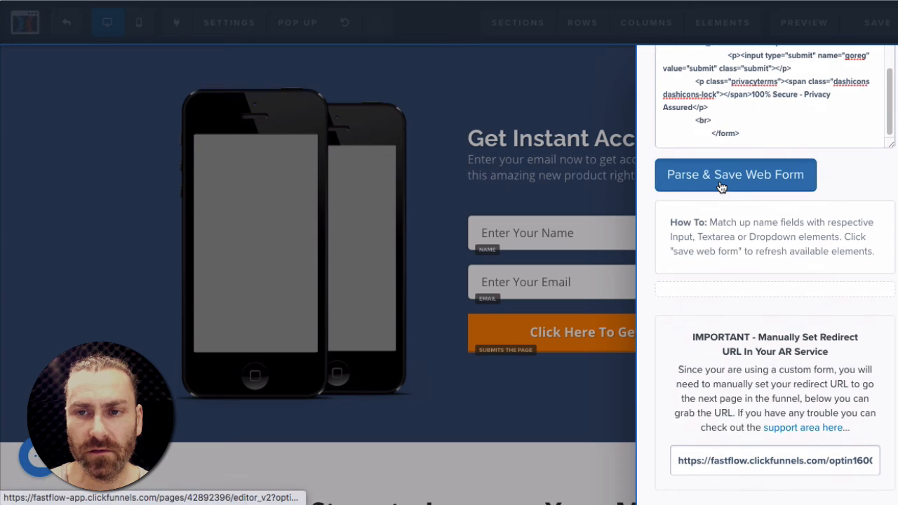
{"action": "left_click", "coordinate": [721, 185]}
{"action": "left_click", "coordinate": [870, 311]}
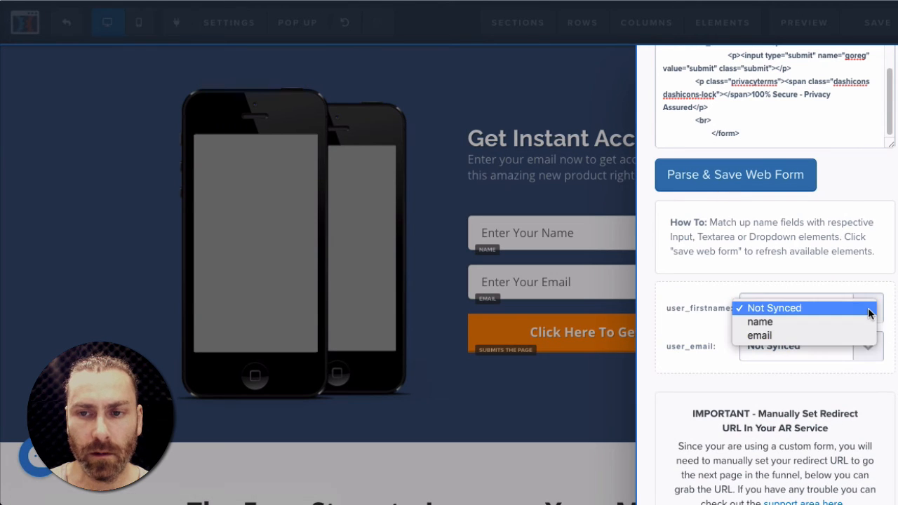
{"action": "left_click", "coordinate": [763, 322]}
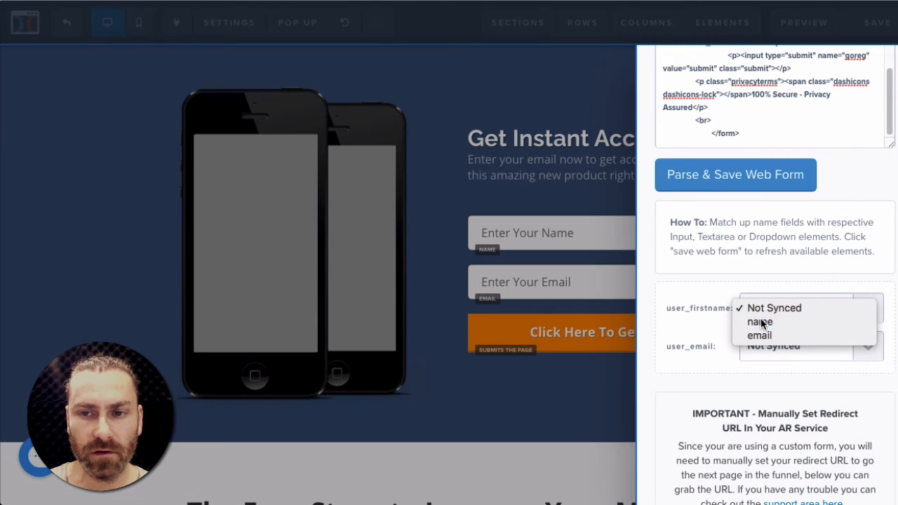
{"action": "left_click", "coordinate": [878, 354]}
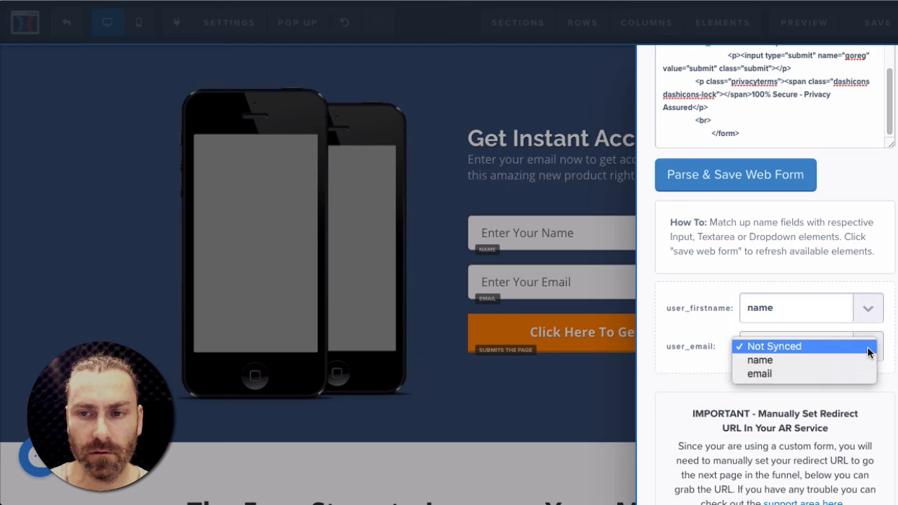
{"action": "left_click", "coordinate": [798, 374]}
{"action": "scroll", "coordinate": [834, 392], "scroll_direction": "down", "scroll_amount": 1}
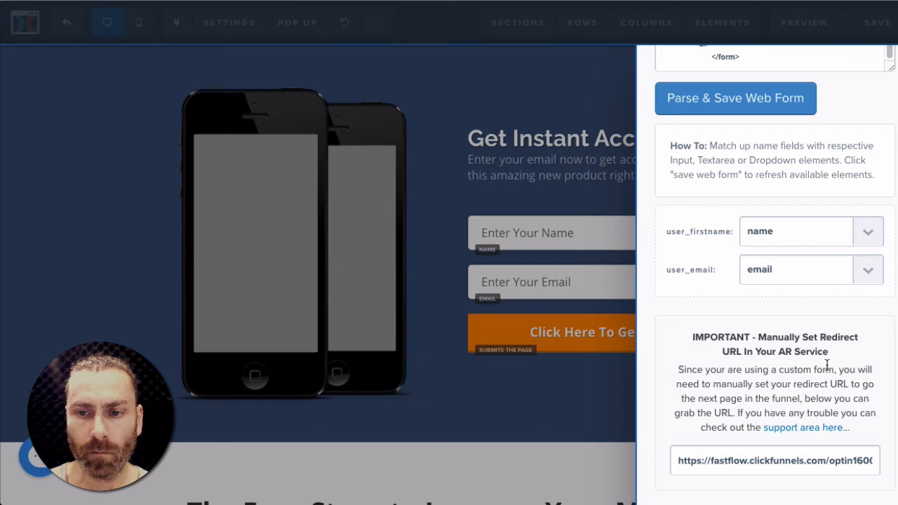
{"action": "scroll", "coordinate": [827, 366], "scroll_direction": "up", "scroll_amount": 3}
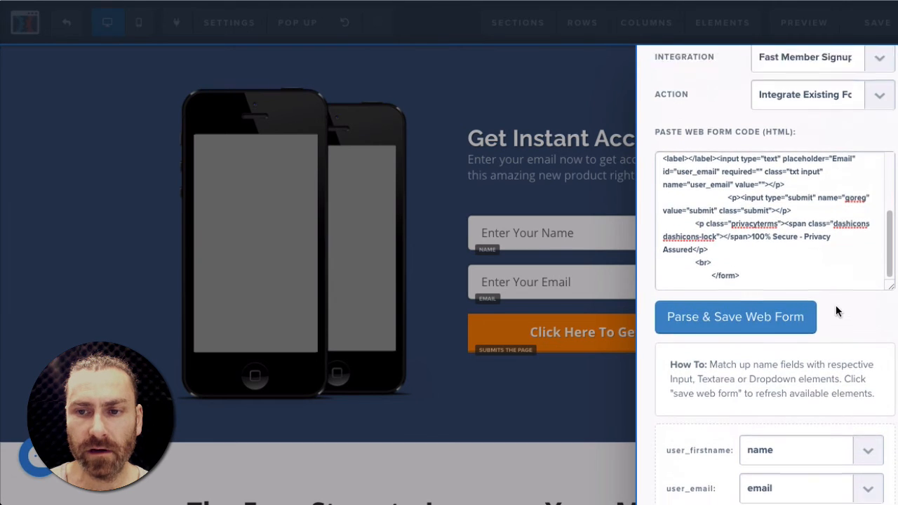
{"action": "scroll", "coordinate": [836, 305], "scroll_direction": "down", "scroll_amount": 3}
{"action": "scroll", "coordinate": [836, 305], "scroll_direction": "up", "scroll_amount": 6}
{"action": "scroll", "coordinate": [783, 371], "scroll_direction": "up", "scroll_amount": 3}
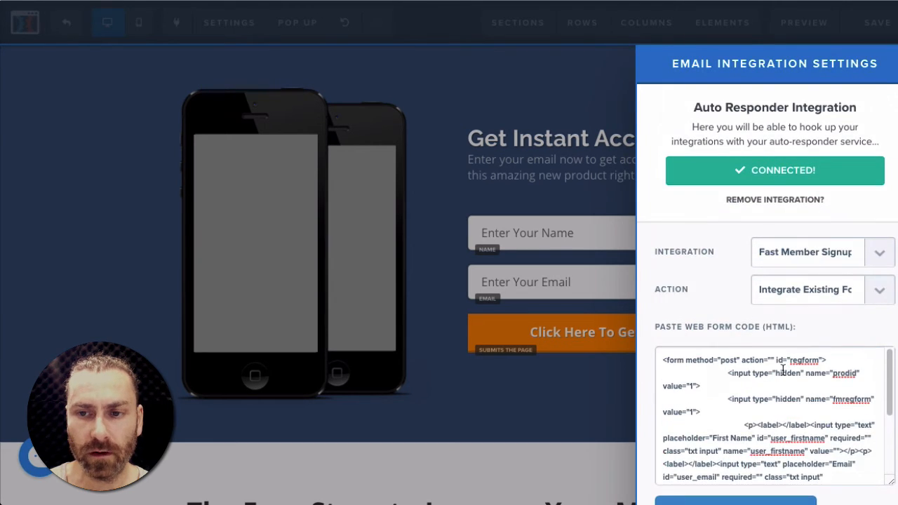
{"action": "left_click", "coordinate": [773, 360]}
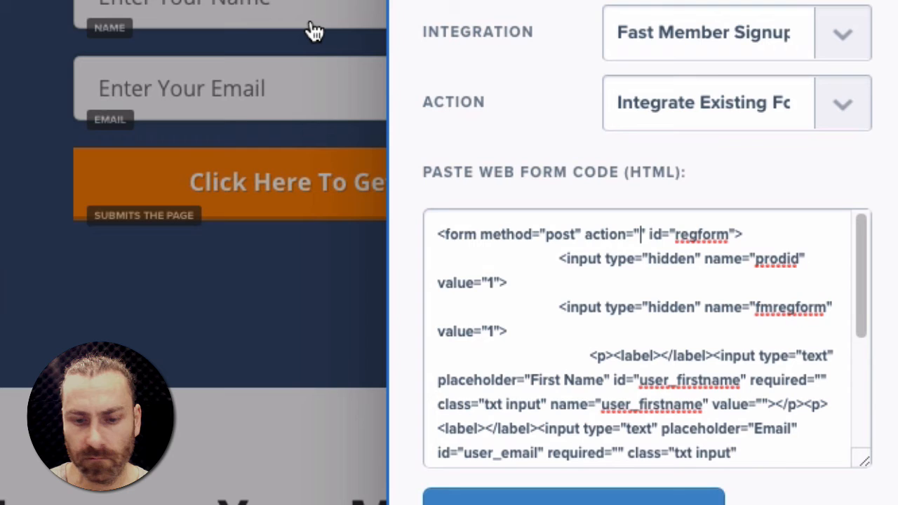
{"action": "type", "text": "https://justmarketingtips.com/products/sign-up-free/"}
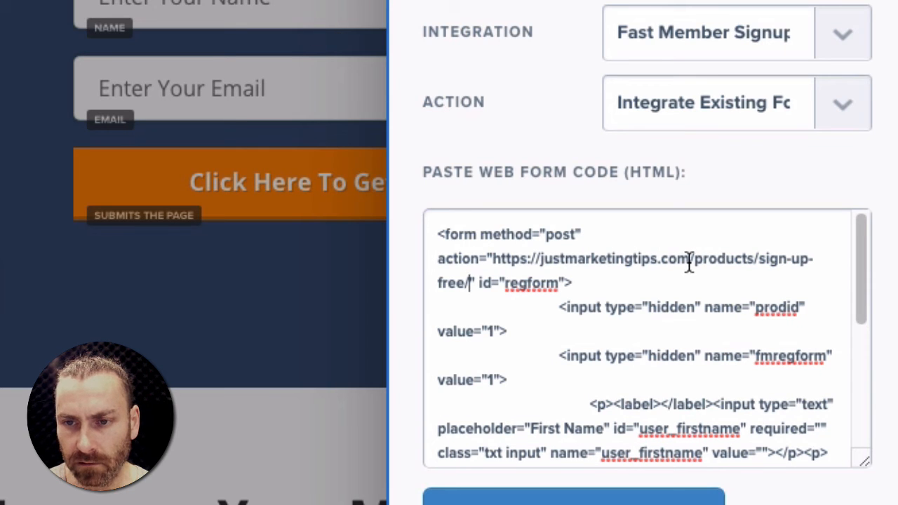
{"action": "left_click_drag", "start_coordinate": [691, 259], "coordinate": [471, 282]}
{"action": "key", "text": "BackSpace"}
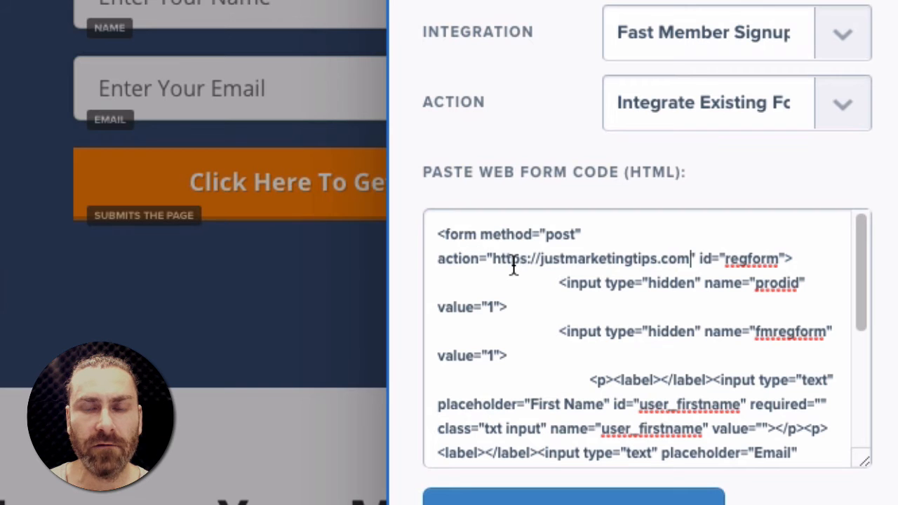
{"action": "scroll", "coordinate": [562, 300], "scroll_direction": "down", "scroll_amount": 1}
{"action": "scroll", "coordinate": [561, 300], "scroll_direction": "down", "scroll_amount": 1}
{"action": "scroll", "coordinate": [561, 300], "scroll_direction": "up", "scroll_amount": 2}
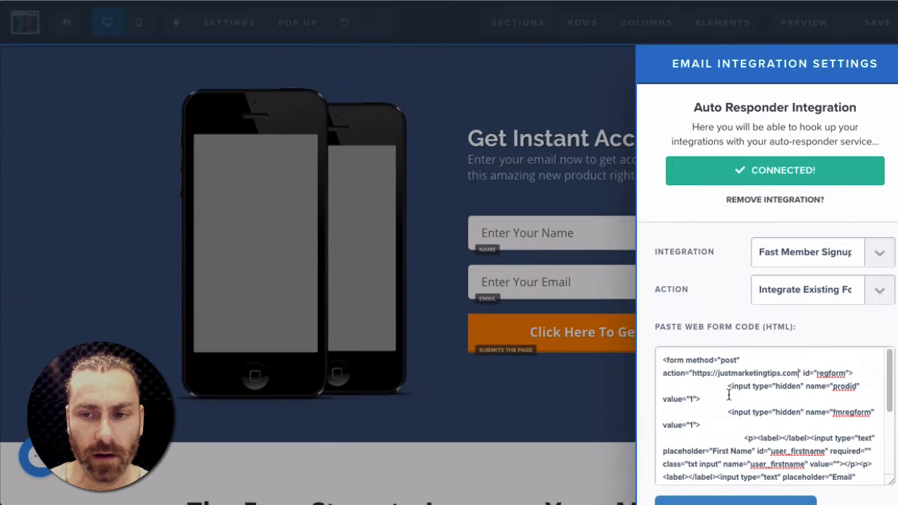
{"action": "scroll", "coordinate": [767, 280], "scroll_direction": "down", "scroll_amount": 2}
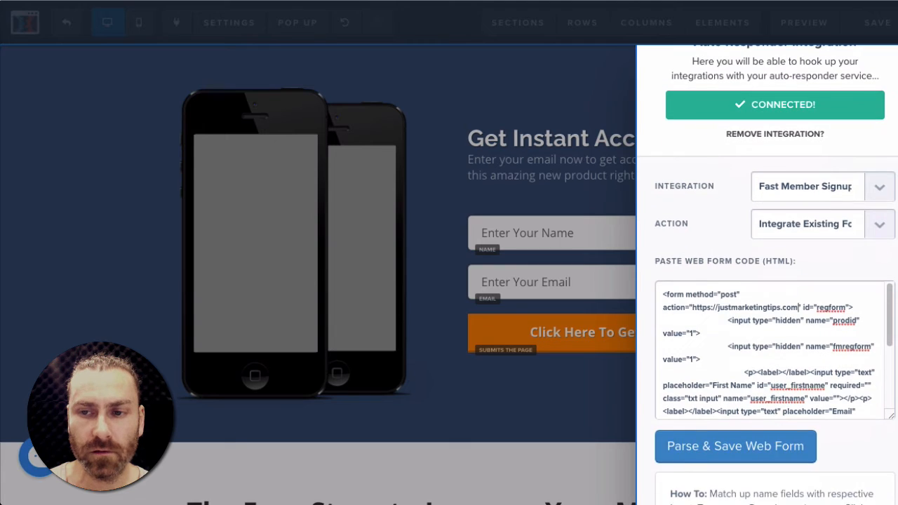
- Save the funnel page and submit a test opt-in on the live page with a name and e-mail address
{"action": "left_click", "coordinate": [593, 406]}
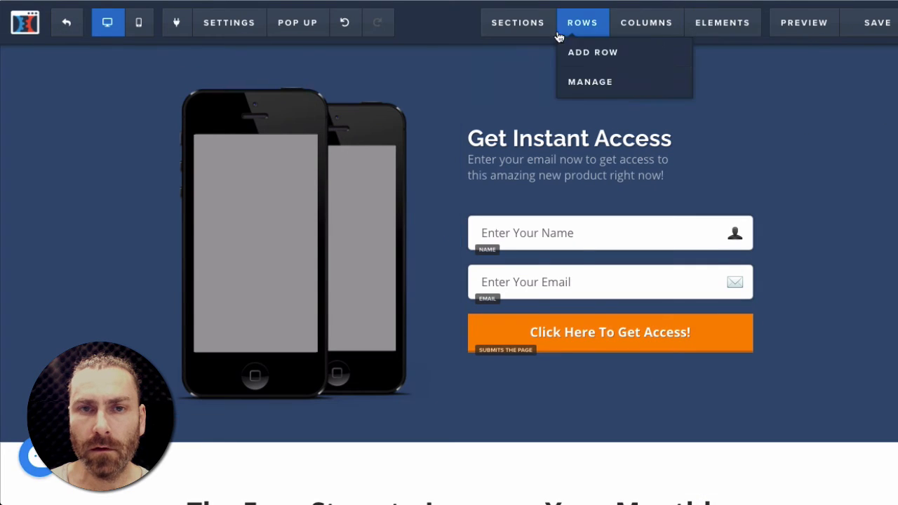
{"action": "left_click", "coordinate": [879, 30]}
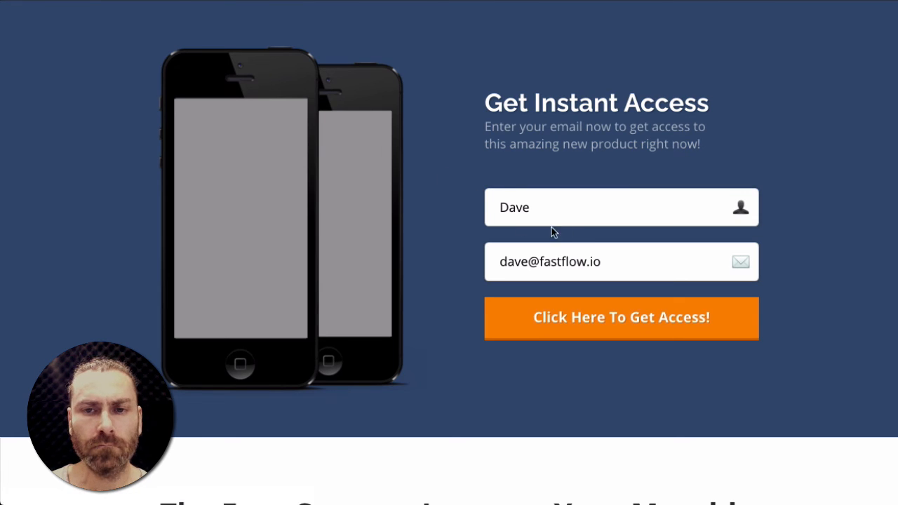
{"action": "left_click", "coordinate": [584, 319]}
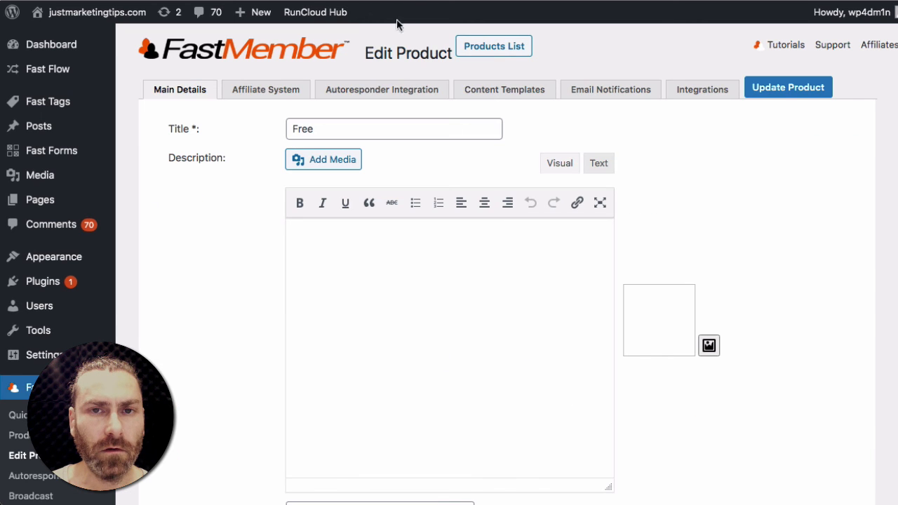
- Enable the Send Email to Verify option in the Fast Member product settings
{"action": "scroll", "coordinate": [186, 255], "scroll_direction": "down", "scroll_amount": 8}
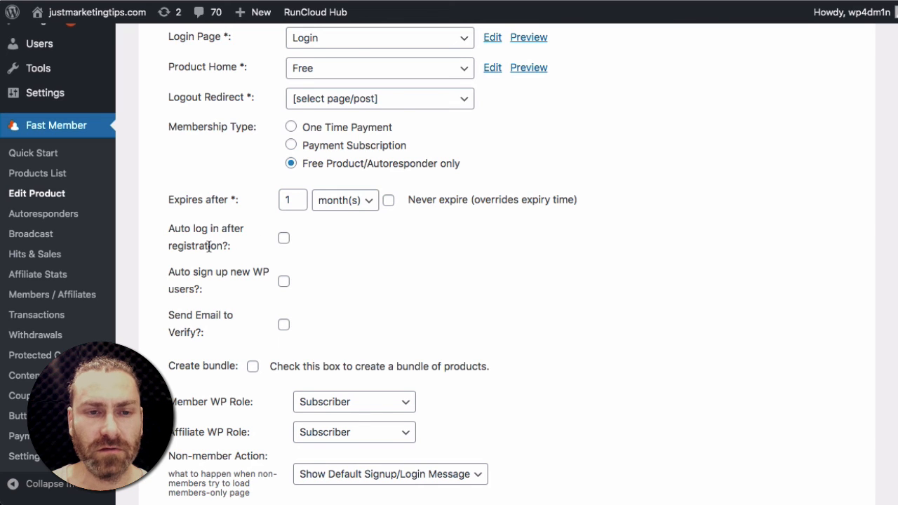
{"action": "left_click", "coordinate": [283, 325]}
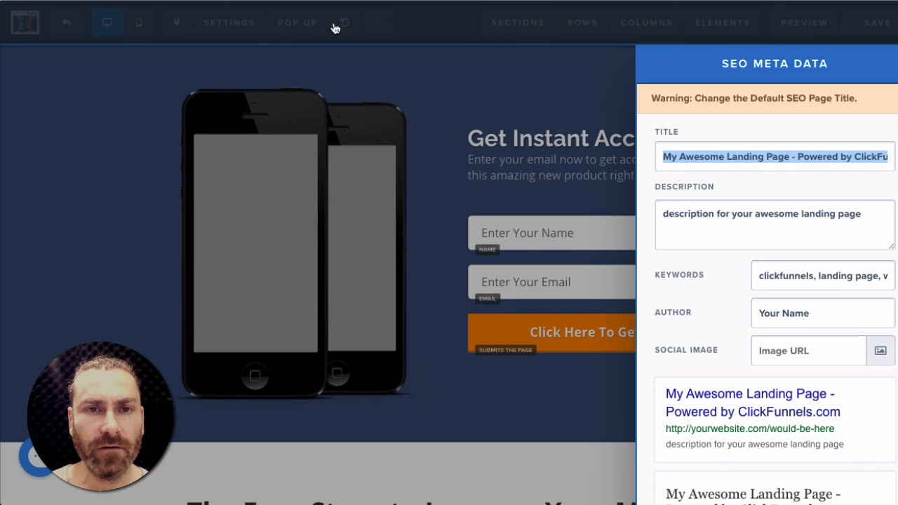
- Reopen the page's integration settings and review the user_firstname and user_email field mappings
{"action": "left_click", "coordinate": [231, 23]}
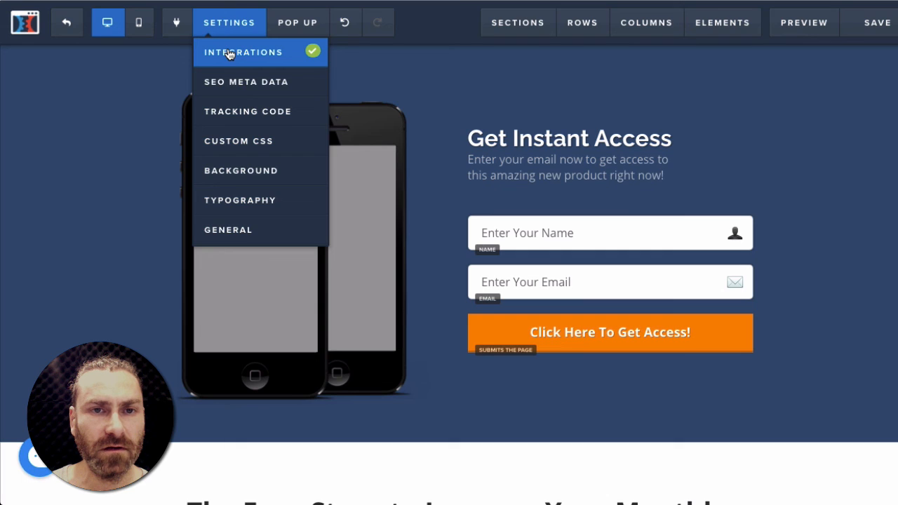
{"action": "left_click", "coordinate": [227, 52]}
{"action": "scroll", "coordinate": [740, 321], "scroll_direction": "down", "scroll_amount": 2}
{"action": "scroll", "coordinate": [740, 321], "scroll_direction": "down", "scroll_amount": 3}
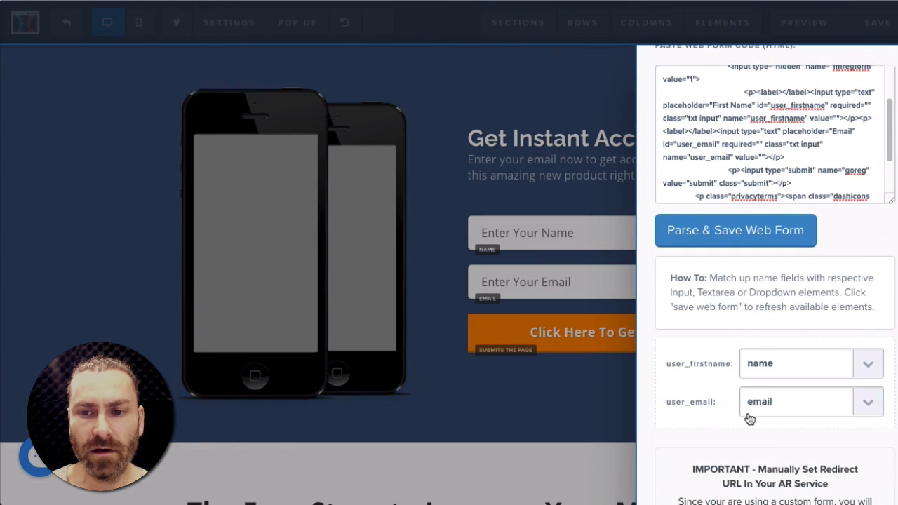
{"action": "left_click", "coordinate": [783, 372]}
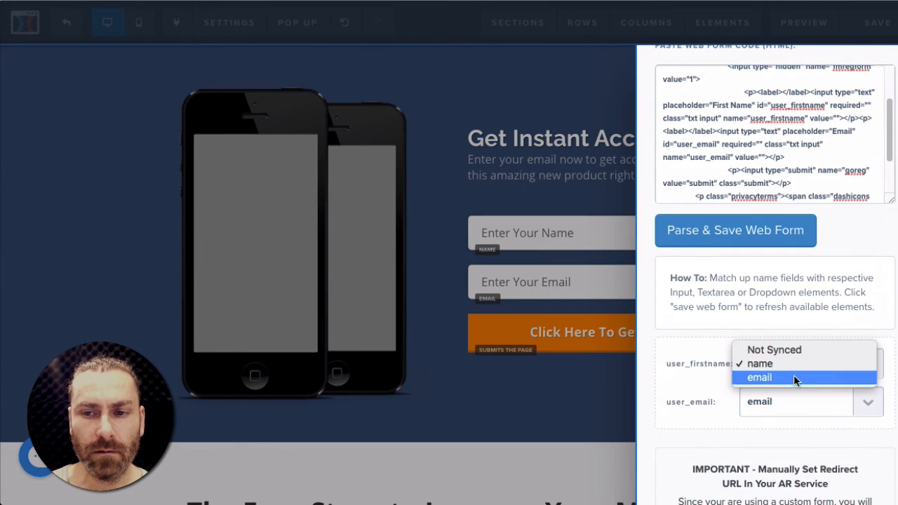
{"action": "left_click", "coordinate": [712, 397]}
{"action": "left_click", "coordinate": [772, 406]}
{"action": "left_click", "coordinate": [694, 417]}
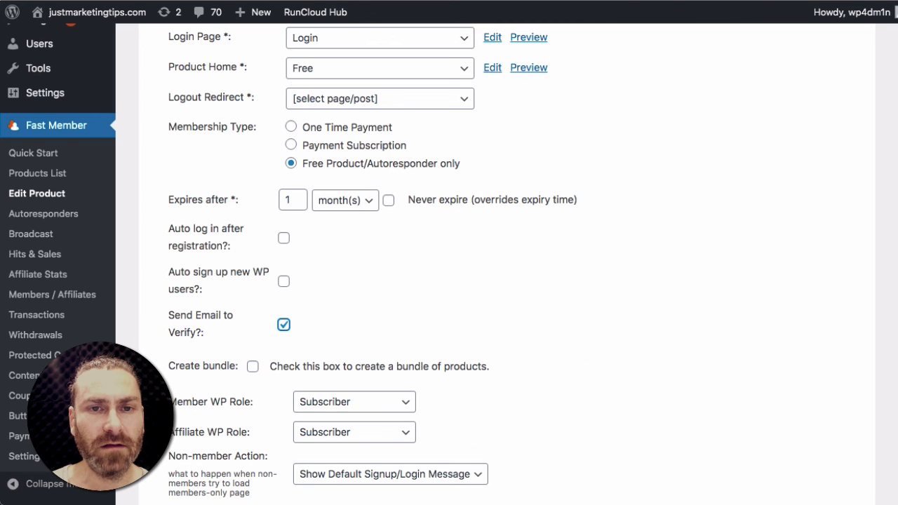
- Set the product's Thank You Page to [Custom URL] and open its URL field
{"action": "scroll", "coordinate": [405, 197], "scroll_direction": "up", "scroll_amount": 8}
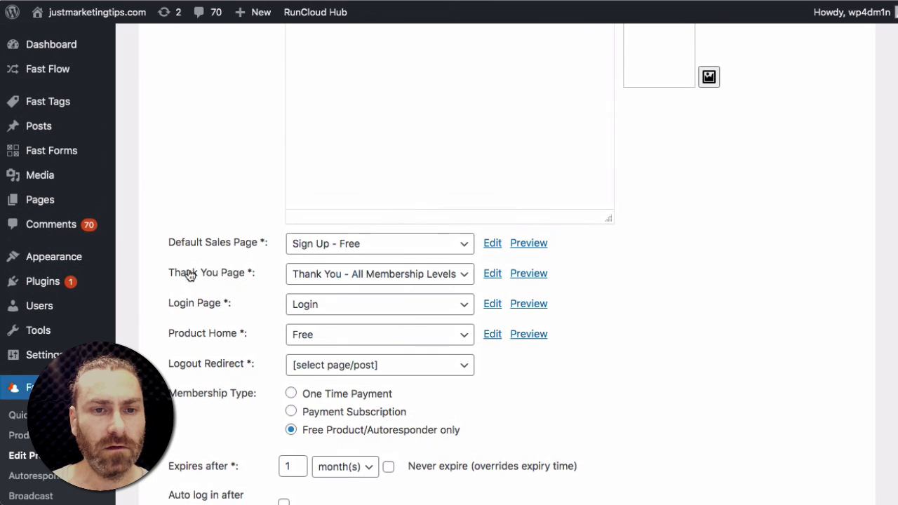
{"action": "left_click", "coordinate": [365, 282]}
{"action": "scroll", "coordinate": [390, 60], "scroll_direction": "up", "scroll_amount": 5}
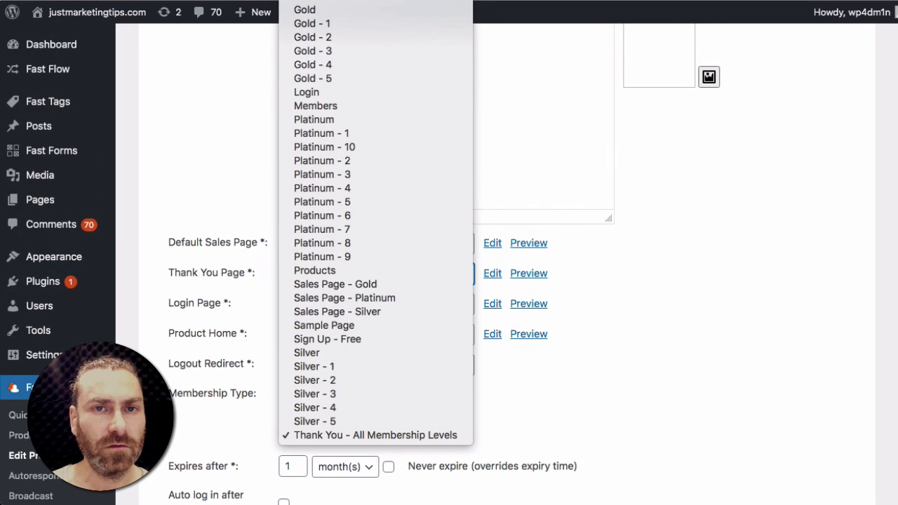
{"action": "left_click", "coordinate": [386, 0]}
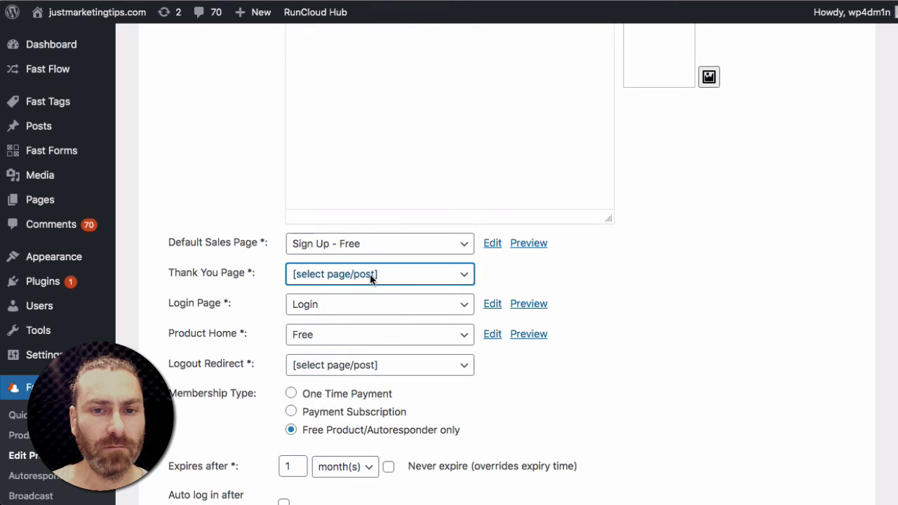
{"action": "left_click", "coordinate": [370, 276]}
{"action": "left_click", "coordinate": [366, 288]}
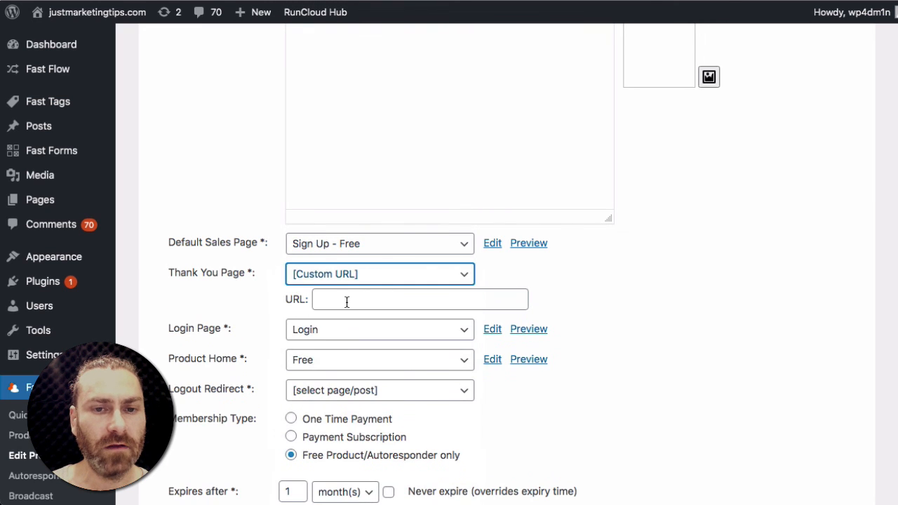
{"action": "left_click", "coordinate": [348, 302]}
{"action": "left_click", "coordinate": [598, 294]}
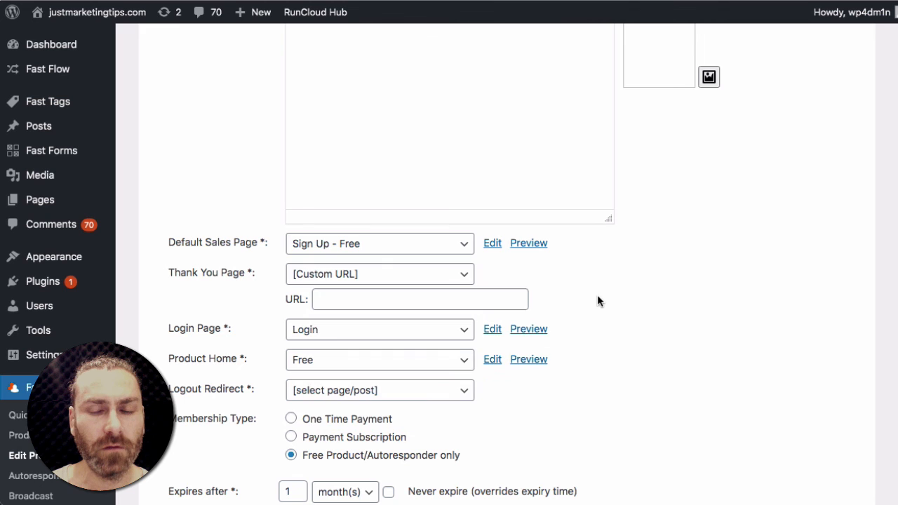